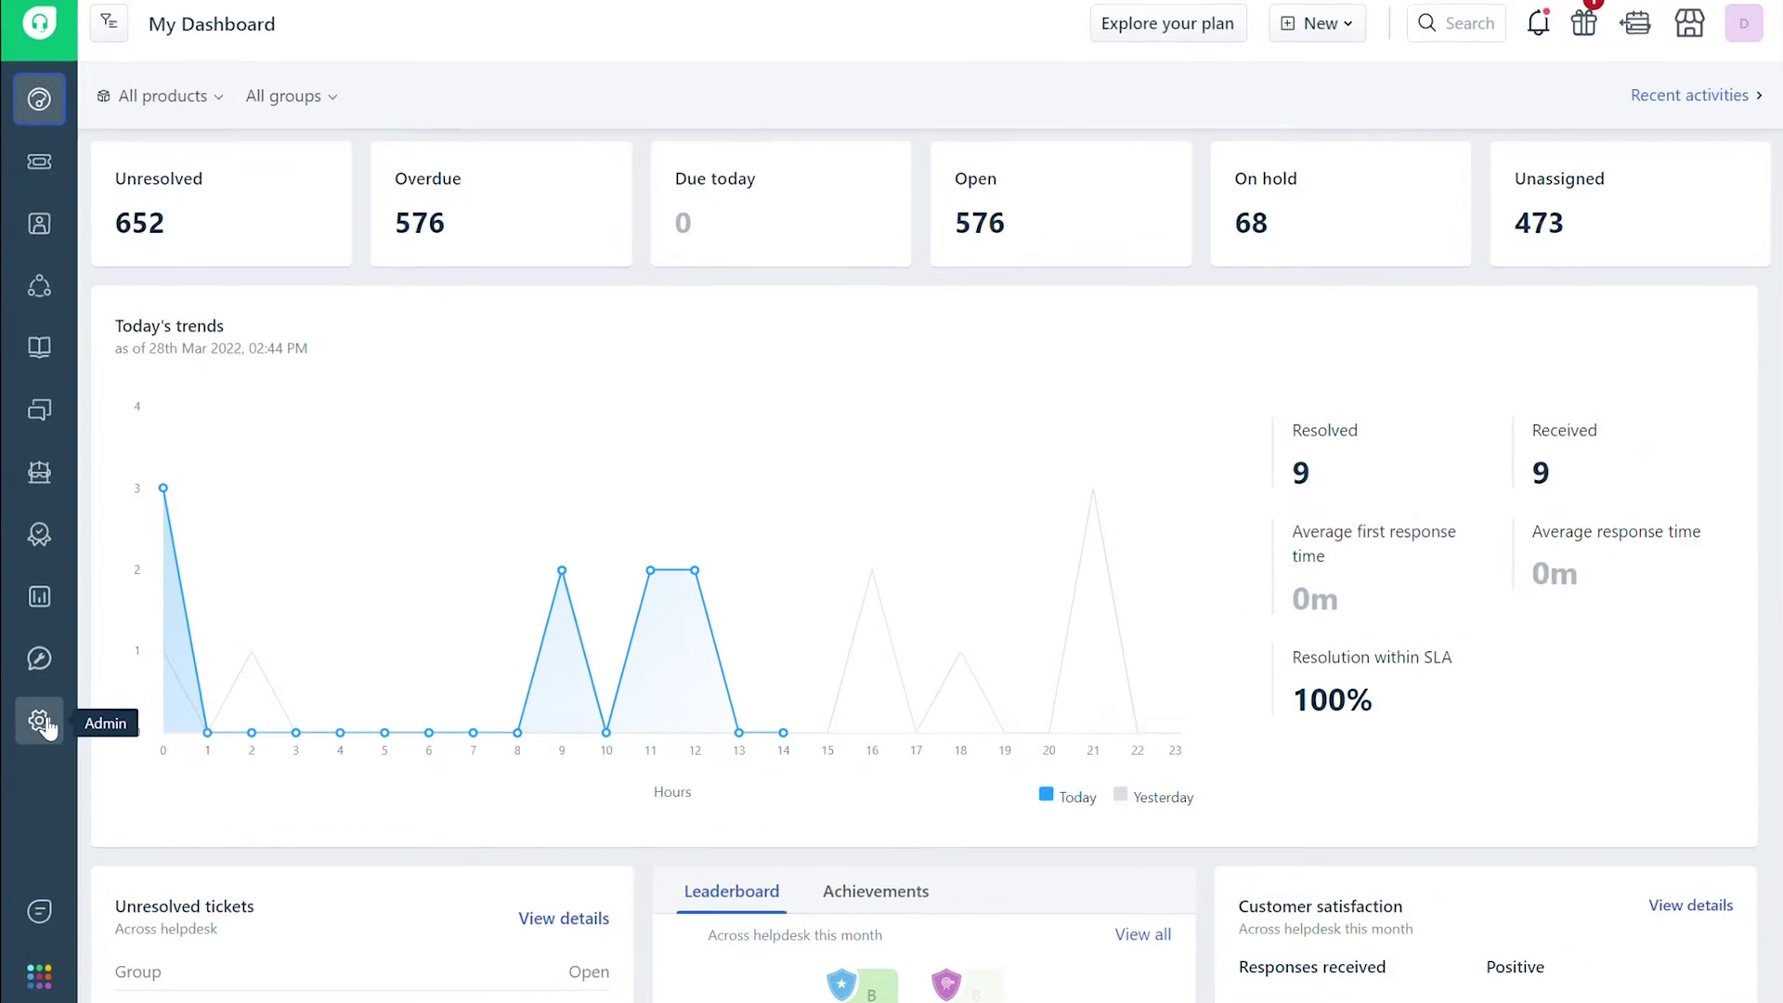
# Start a new agent under Admin > Agents as a full-time Support agent
pyautogui.click(41, 725)
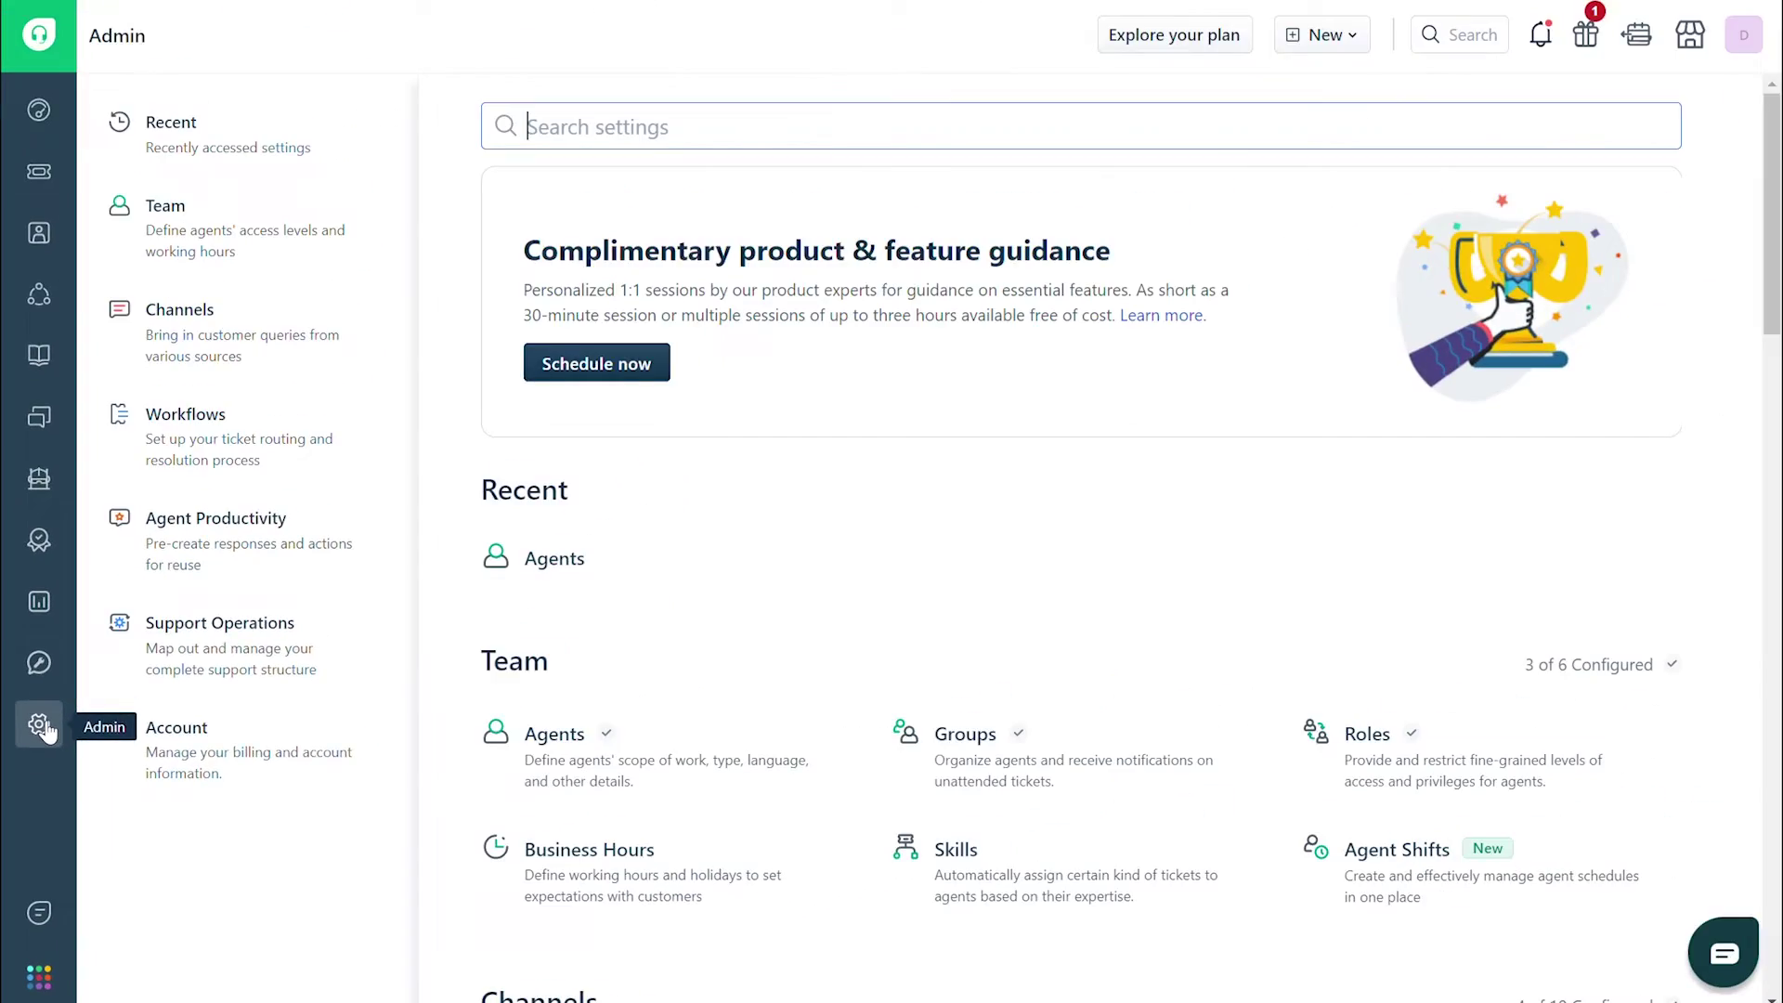
pyautogui.scroll(-1, 511, 667)
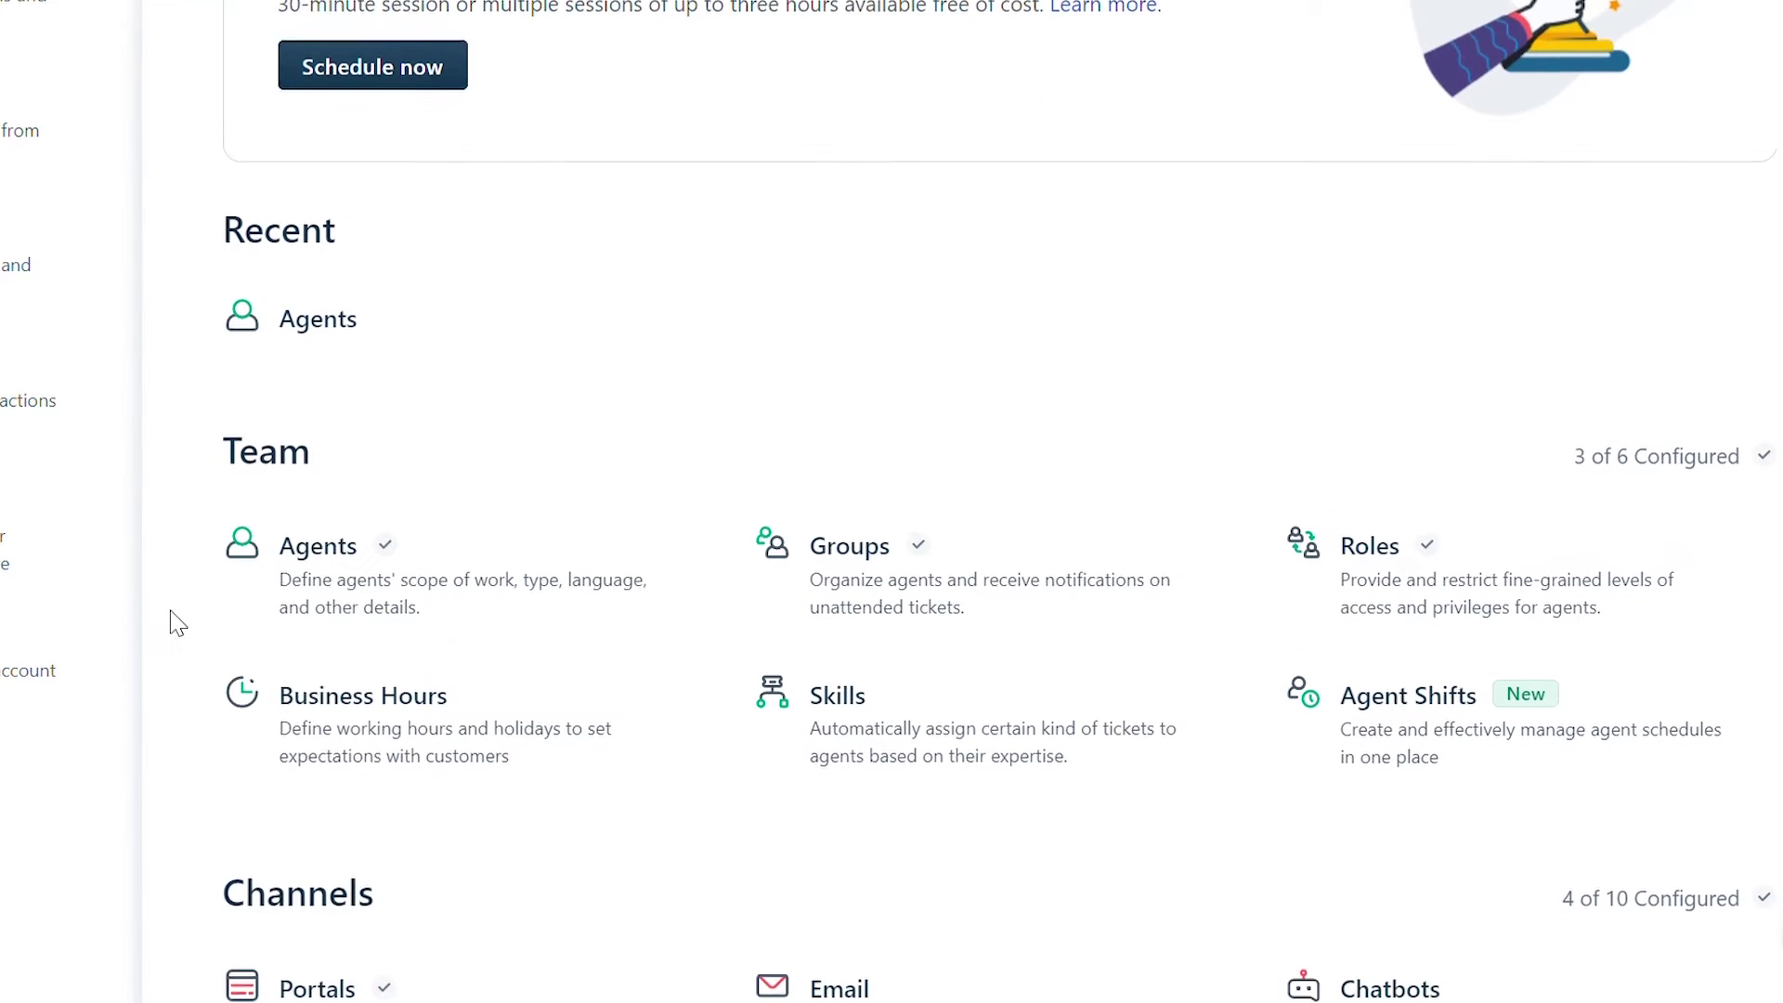
pyautogui.scroll(-1, 178, 622)
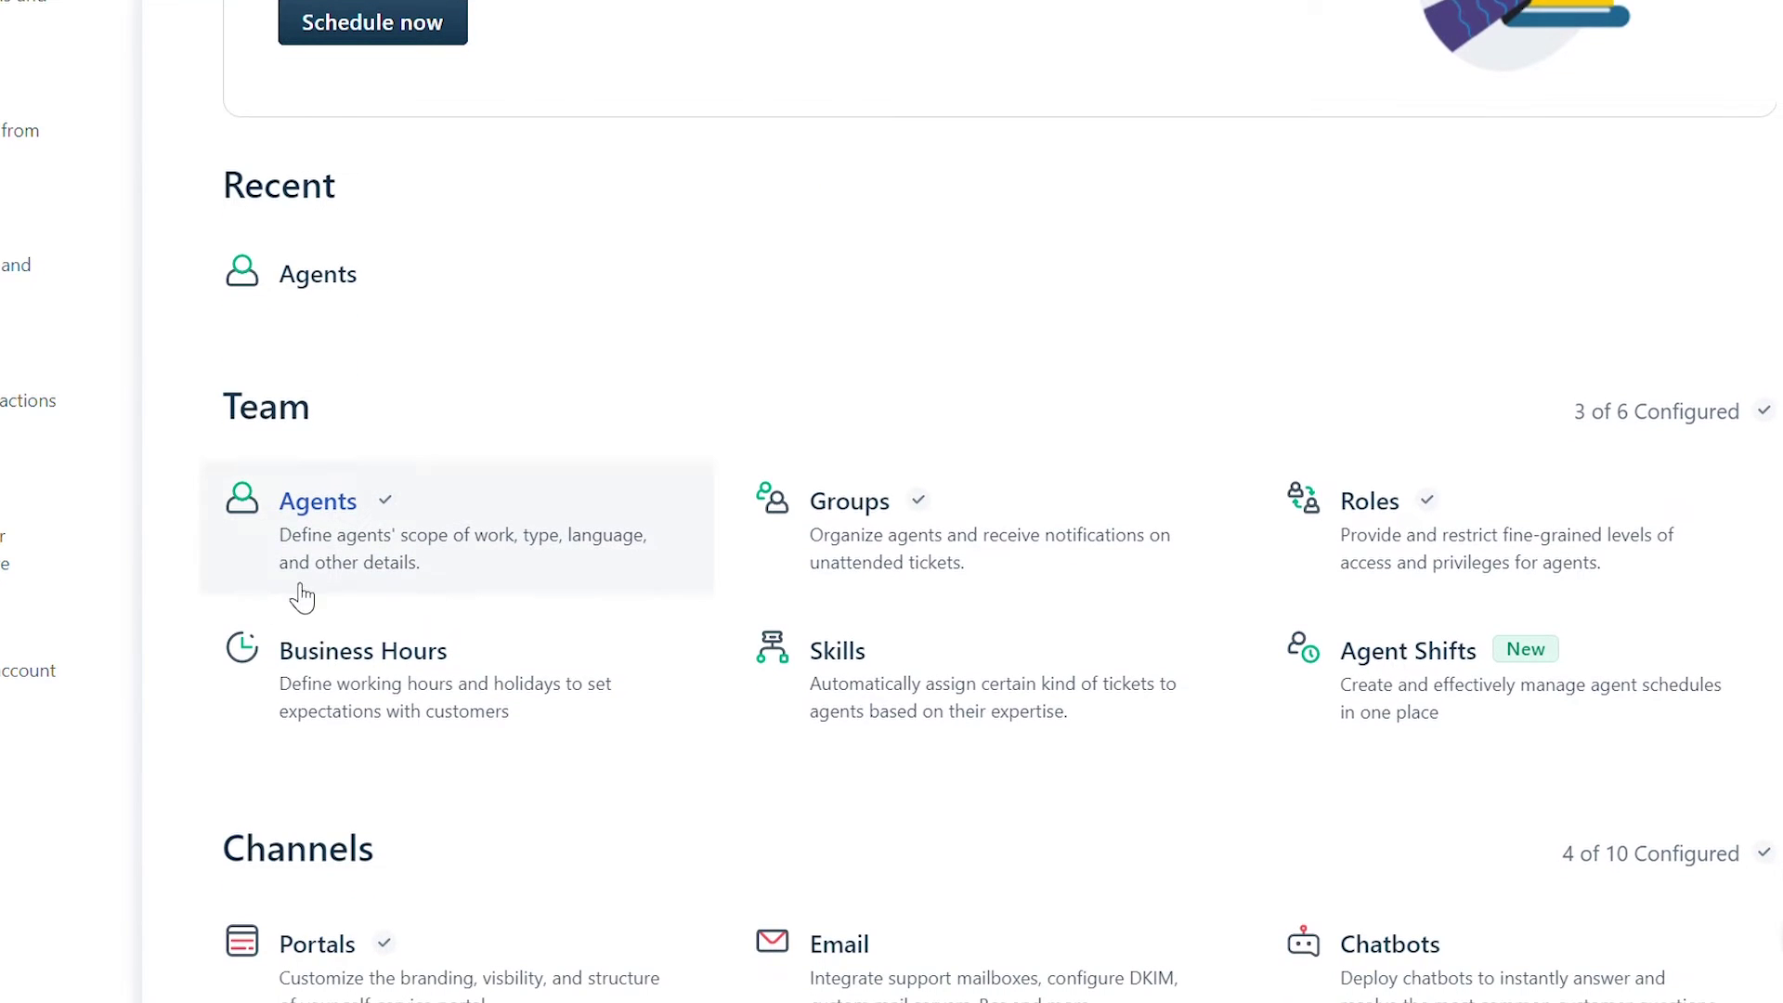
pyautogui.click(353, 573)
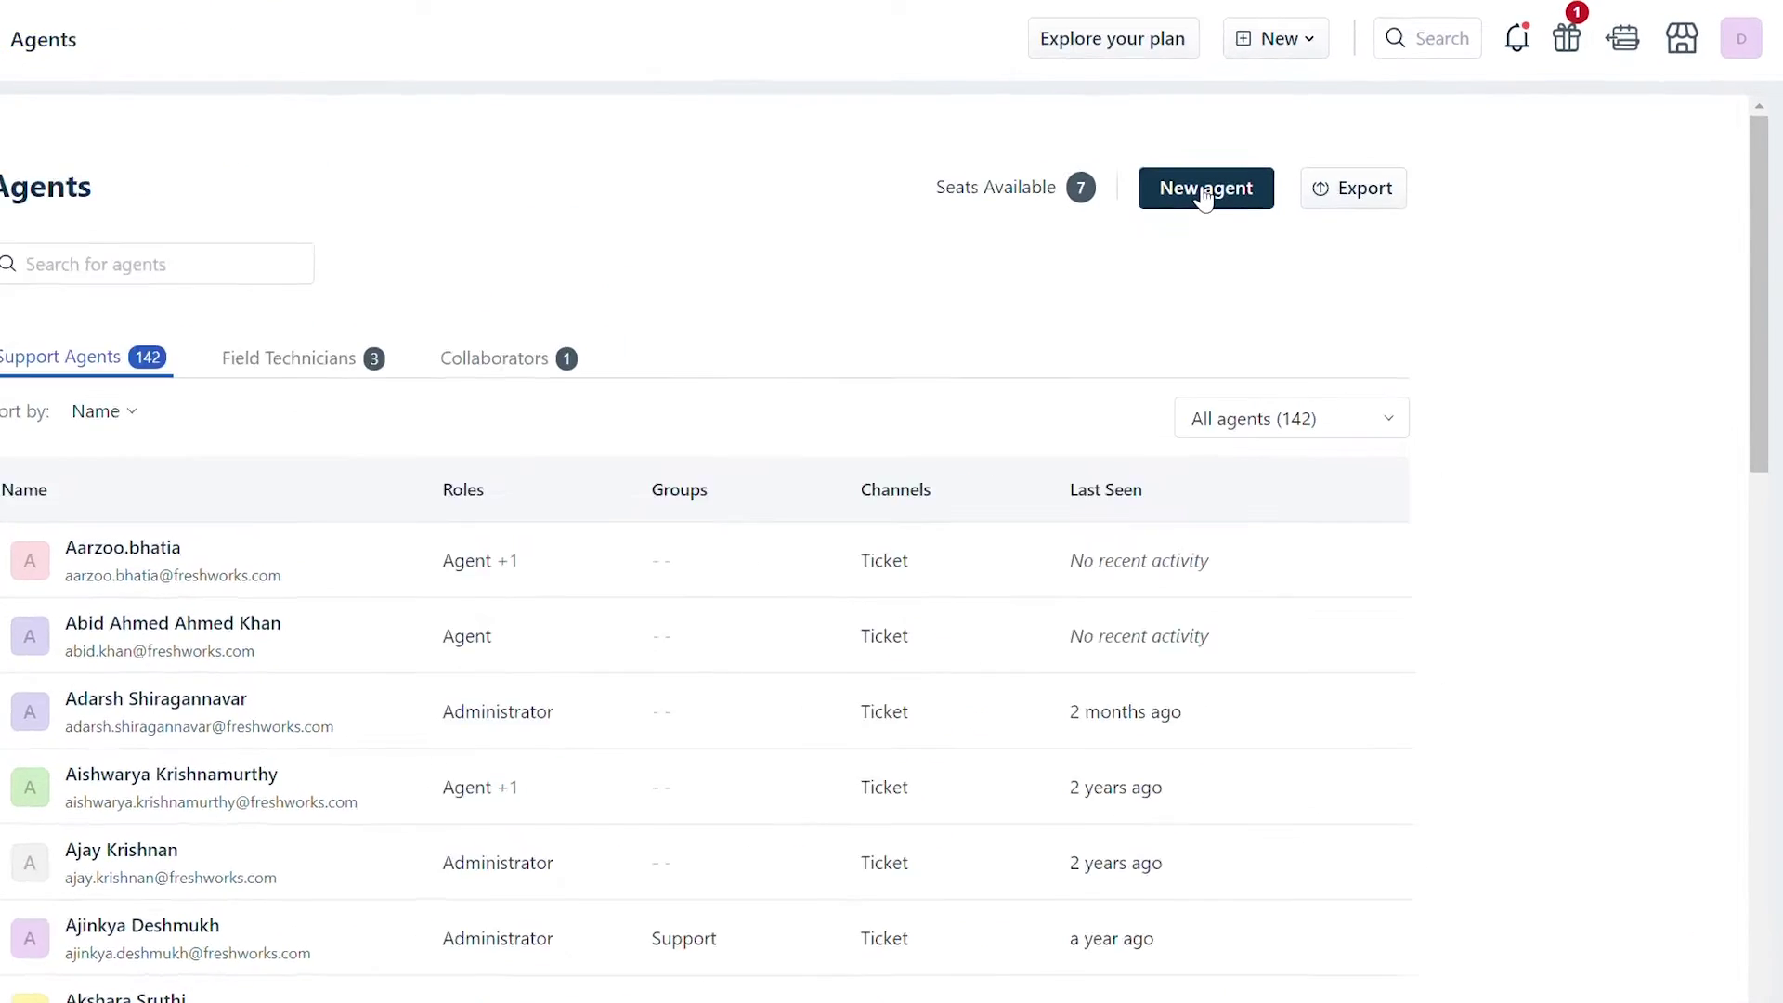
pyautogui.click(1204, 190)
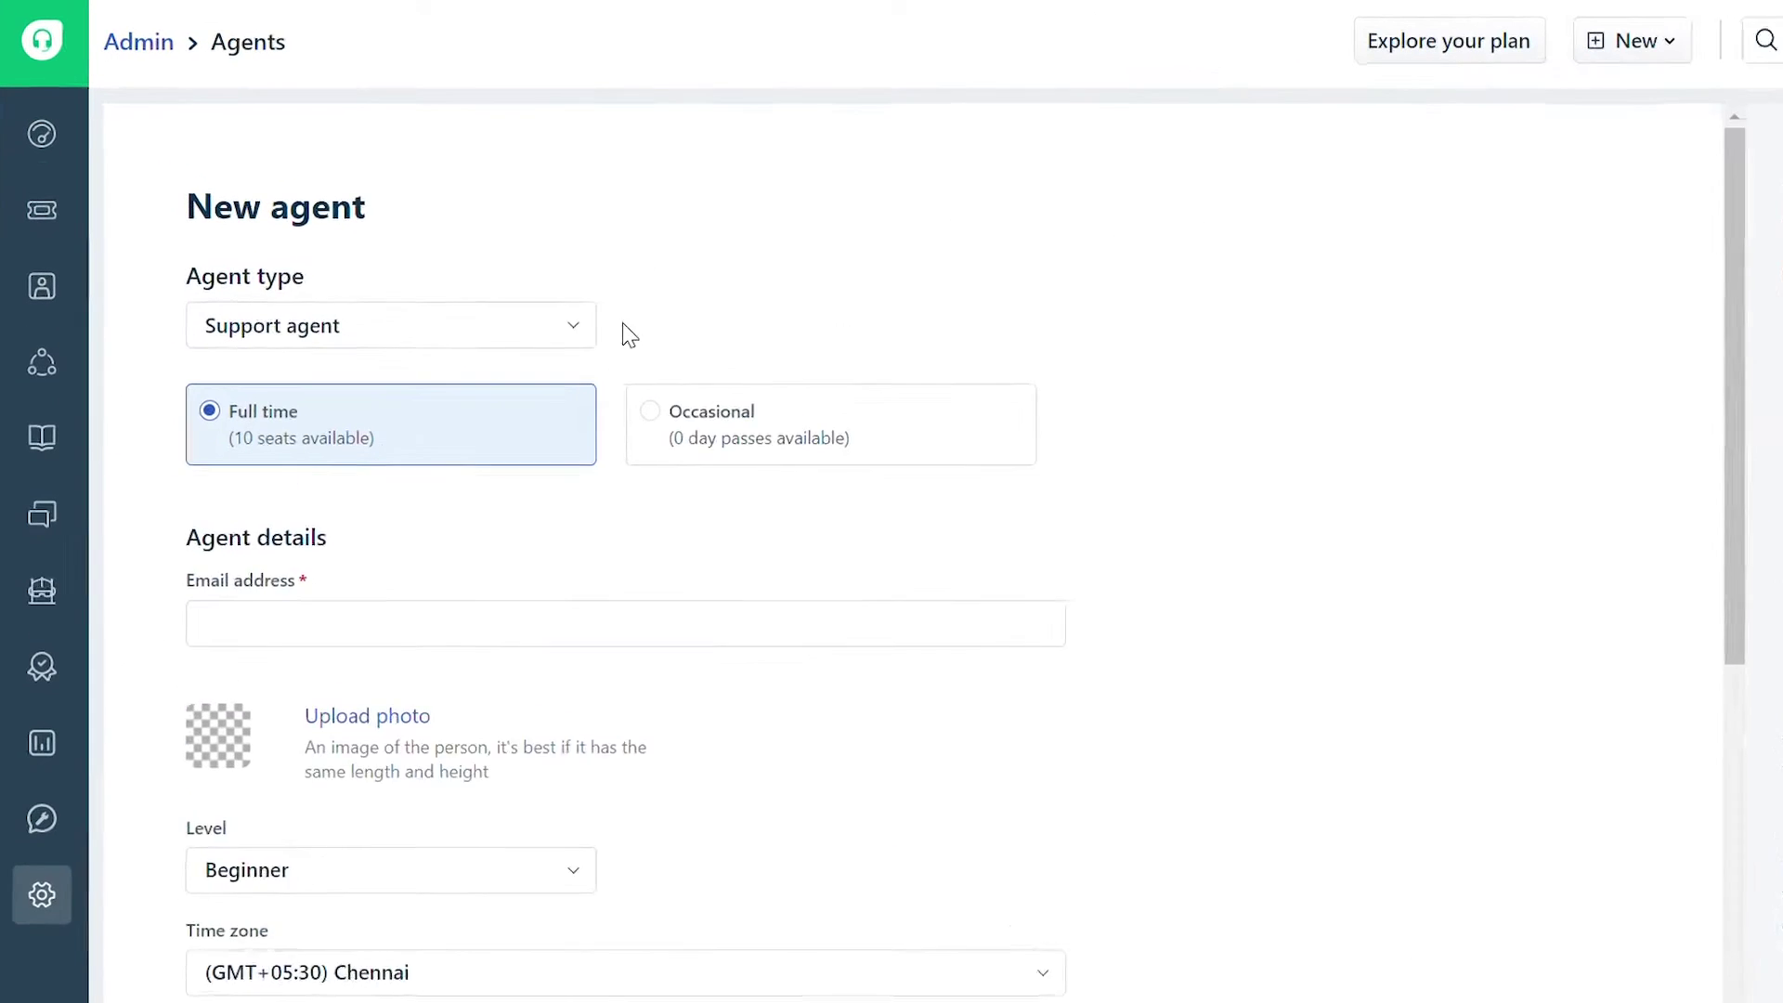
pyautogui.click(472, 269)
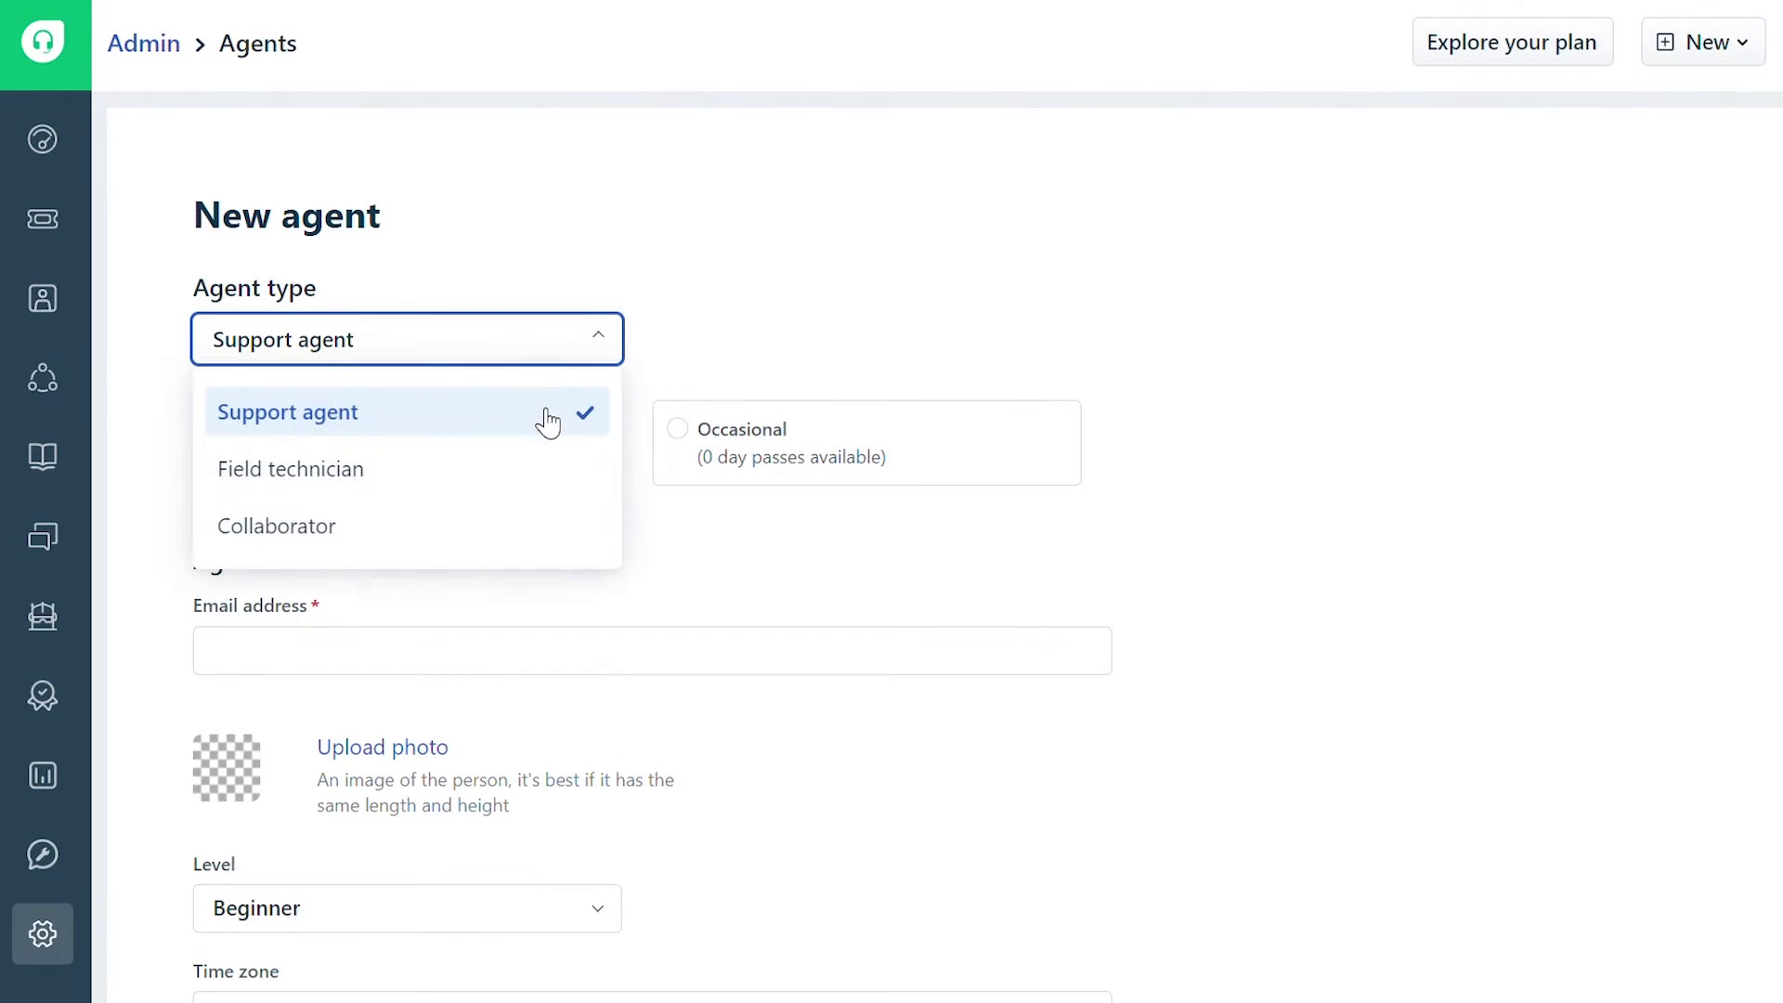
pyautogui.click(548, 416)
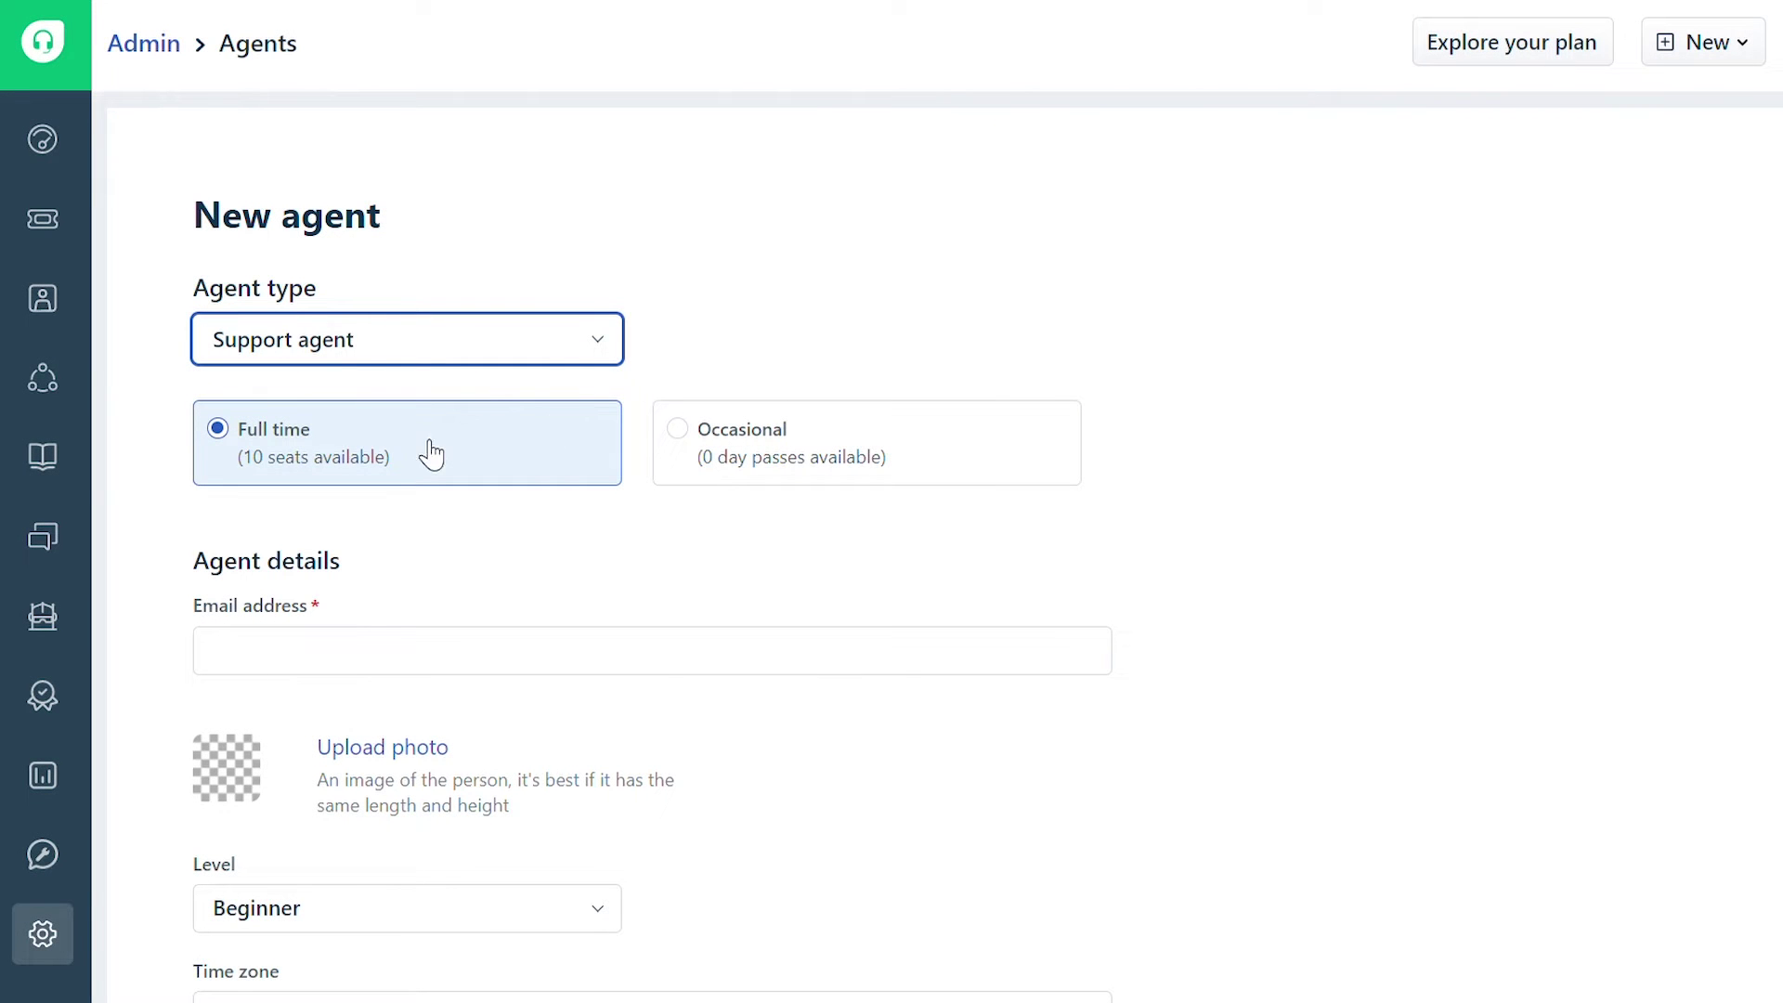
pyautogui.click(402, 469)
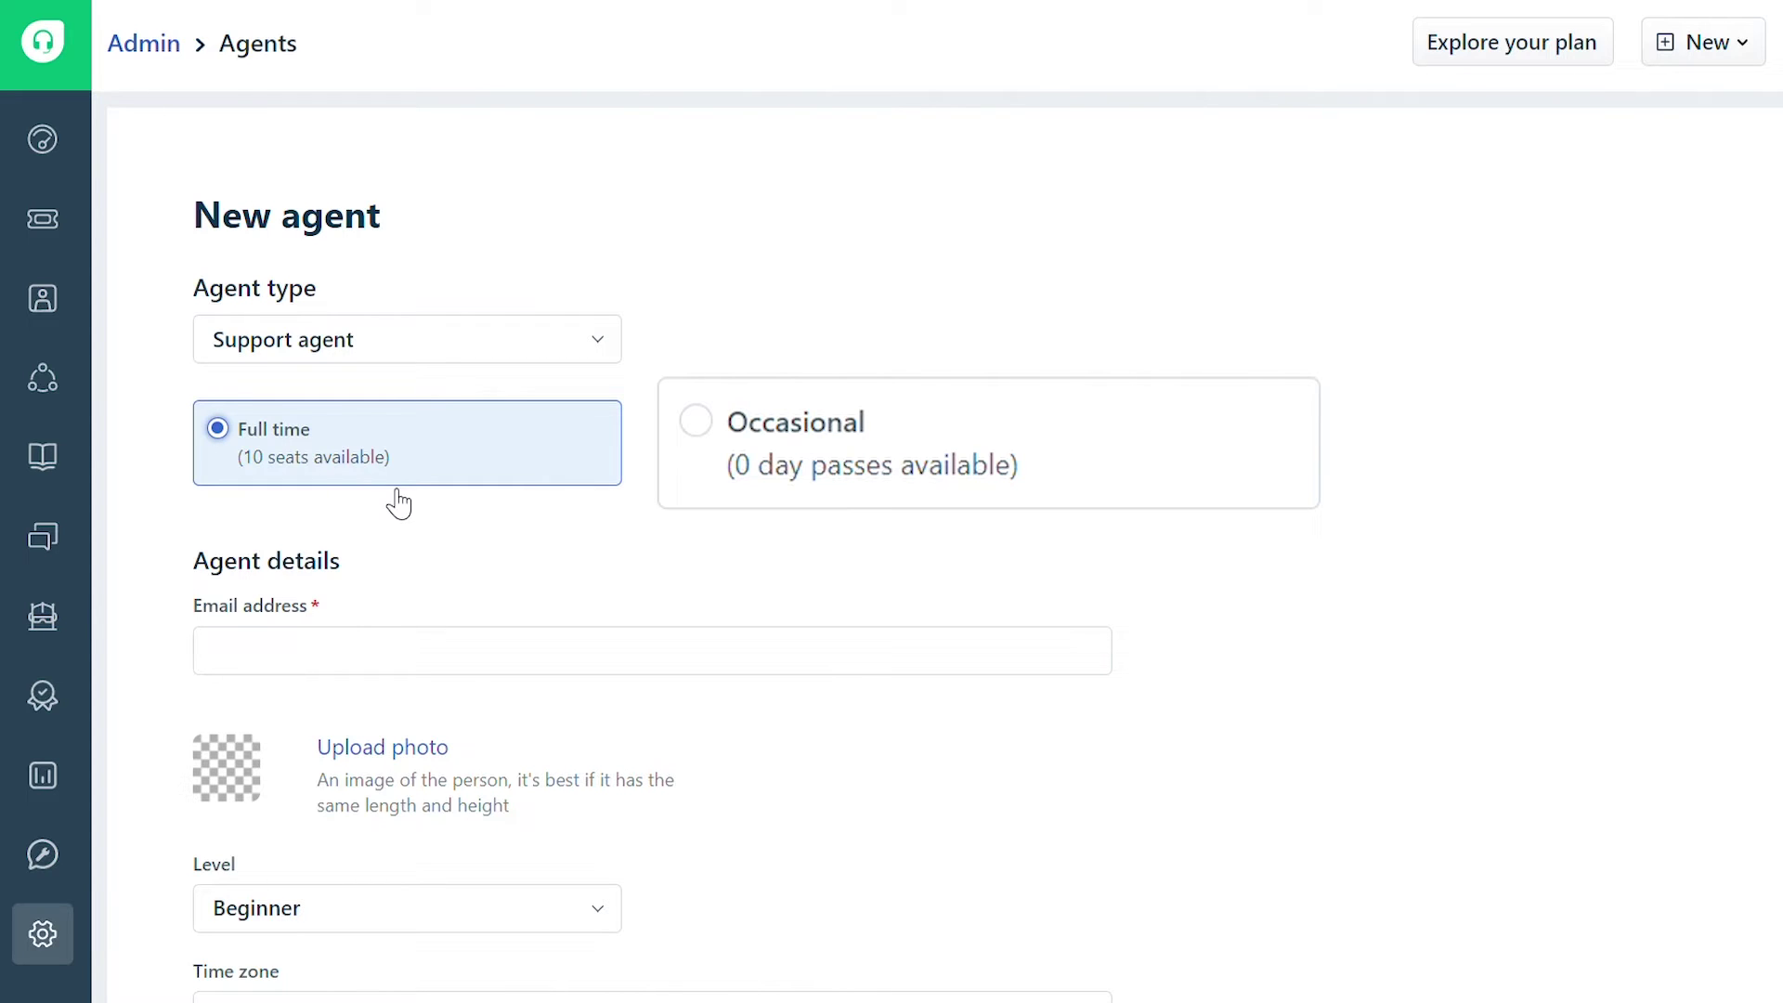
# Enter the new agent's email address and use their full name as the signature
pyautogui.click(350, 665)
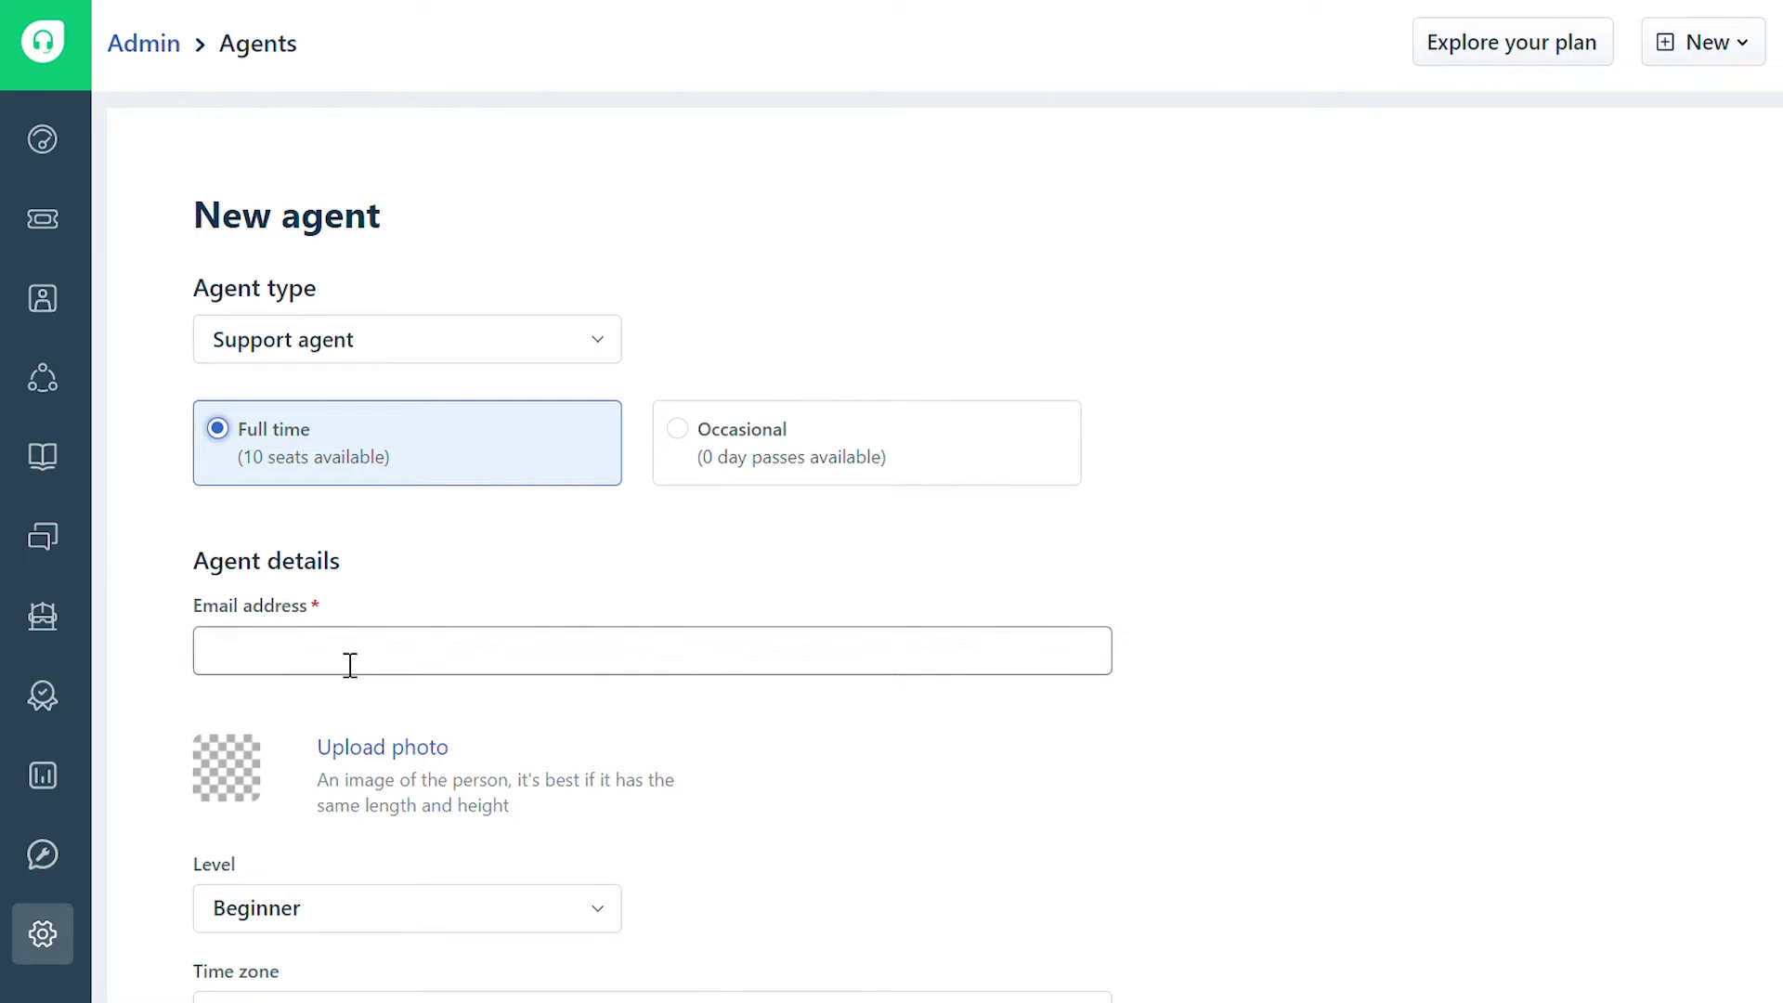
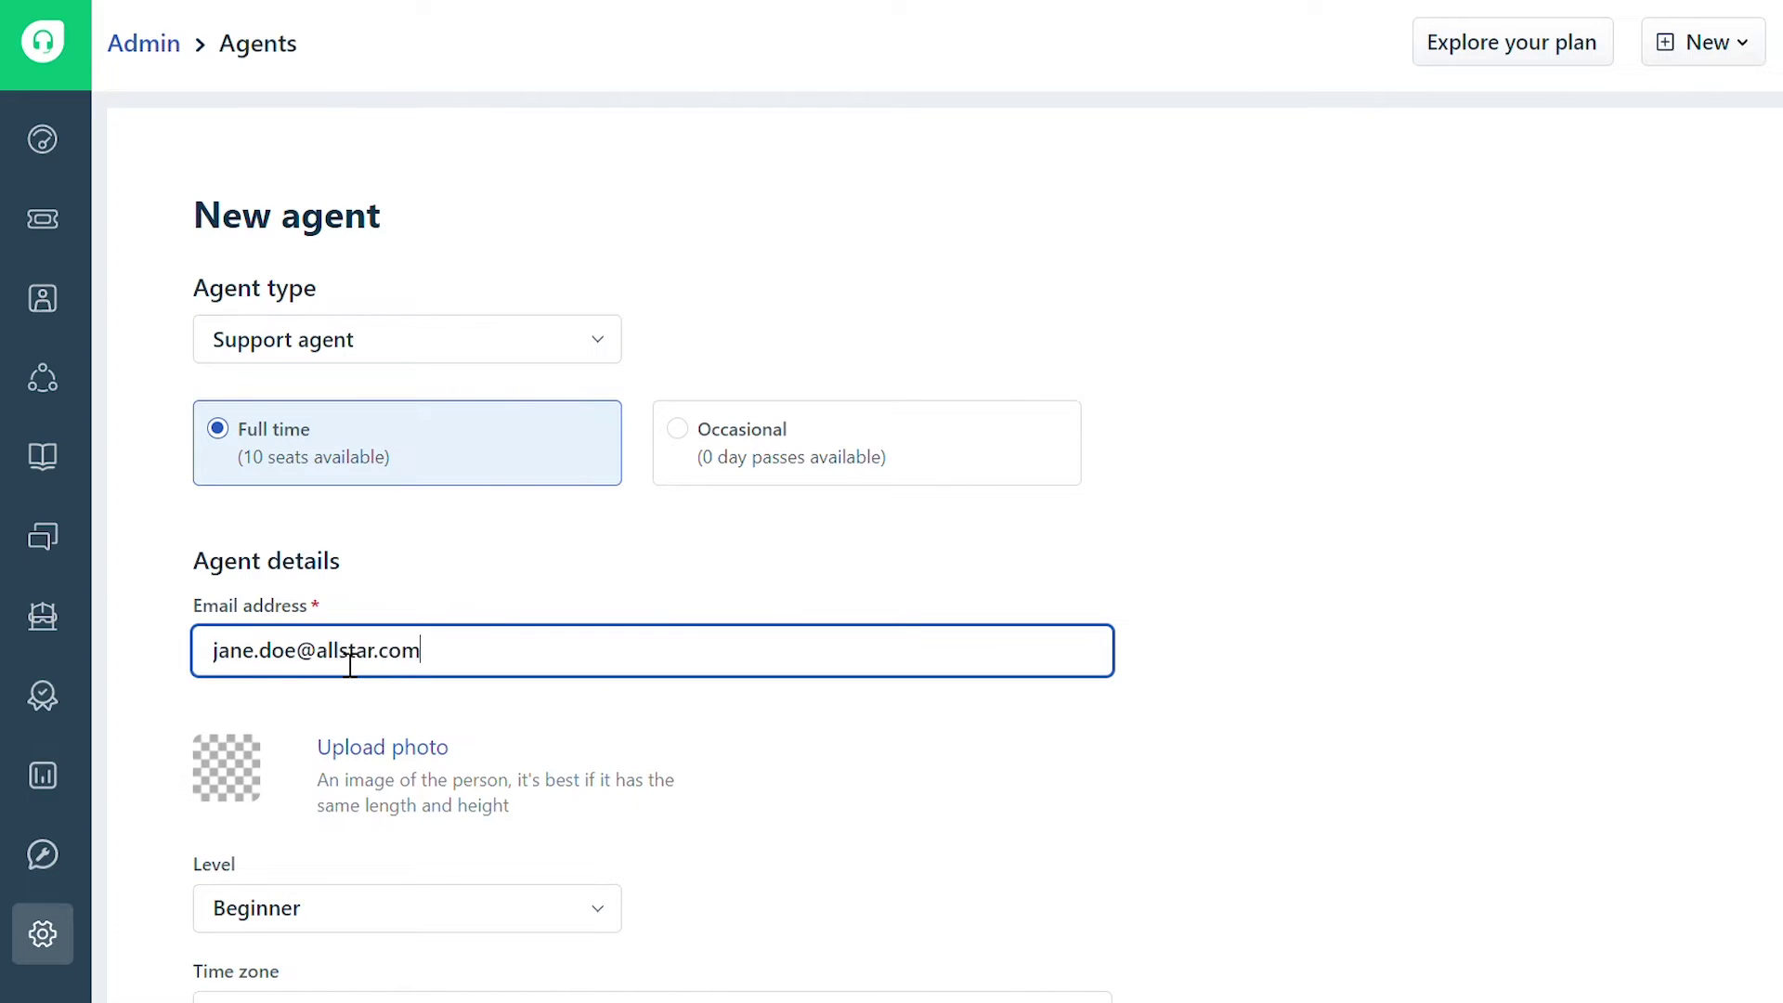
pyautogui.scroll(-5, 733, 738)
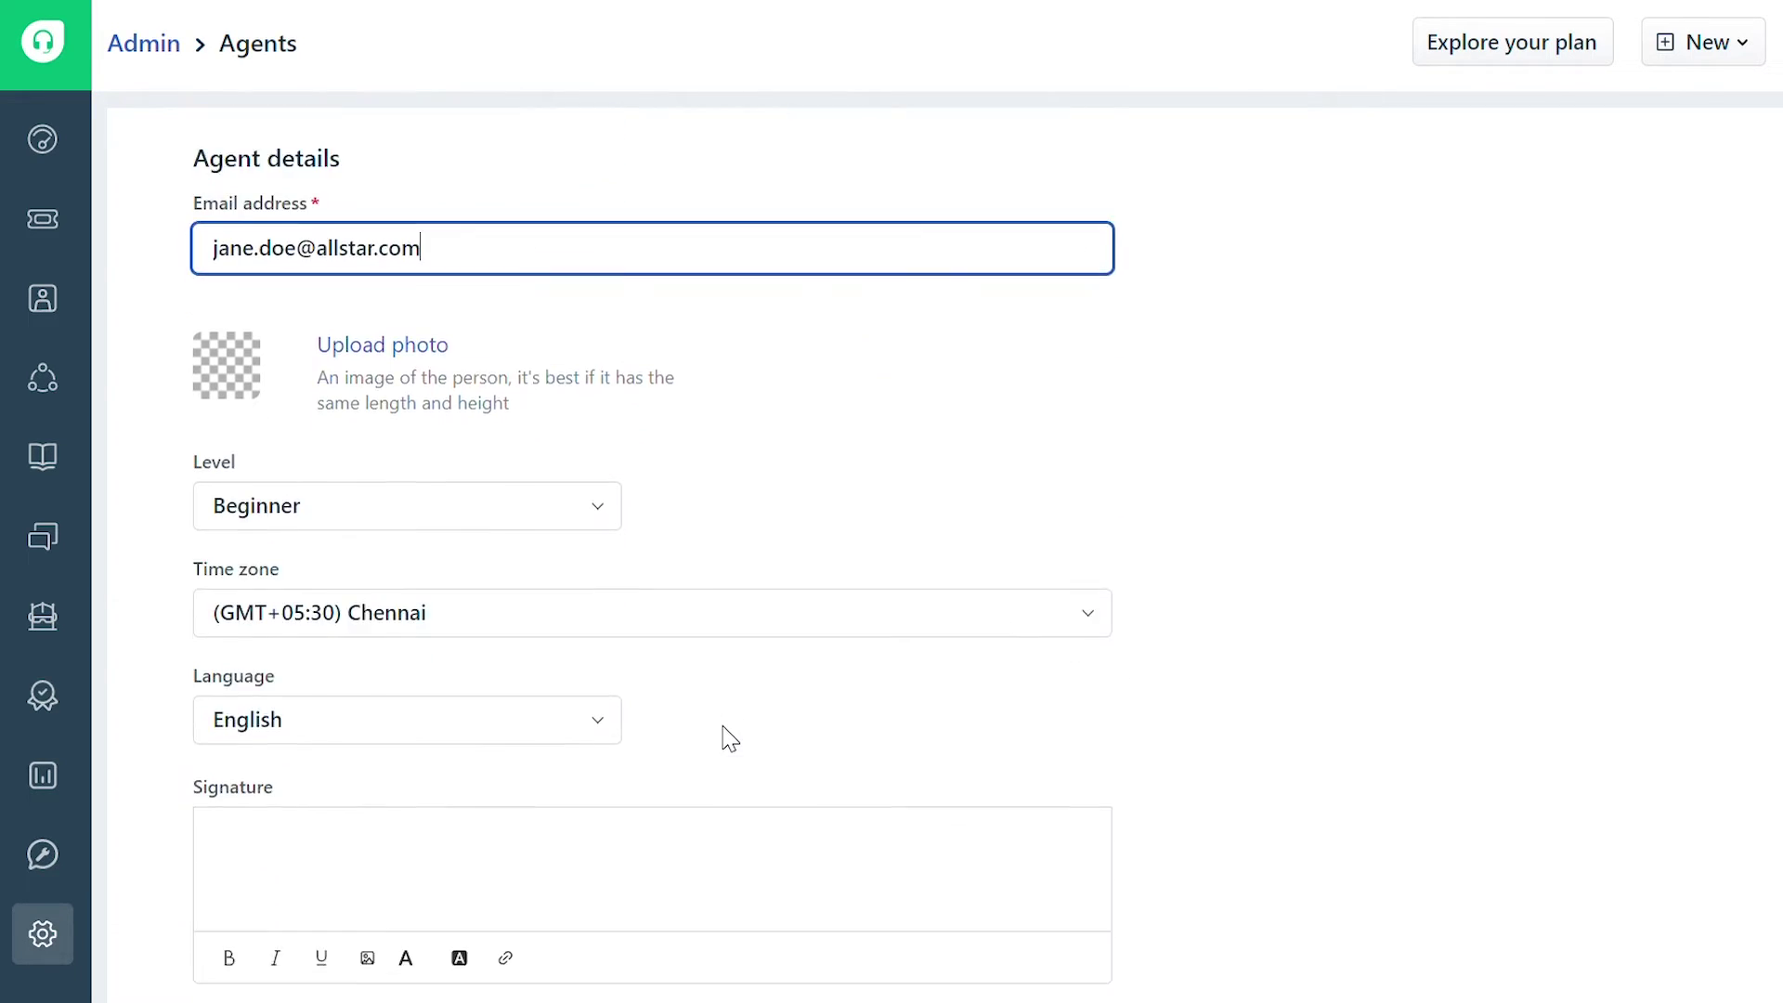
pyautogui.click(739, 742)
pyautogui.write('Jane Doe')
# Put the agent in the Billing - DFW group with the Agent role and create them
pyautogui.scroll(-4, 693, 935)
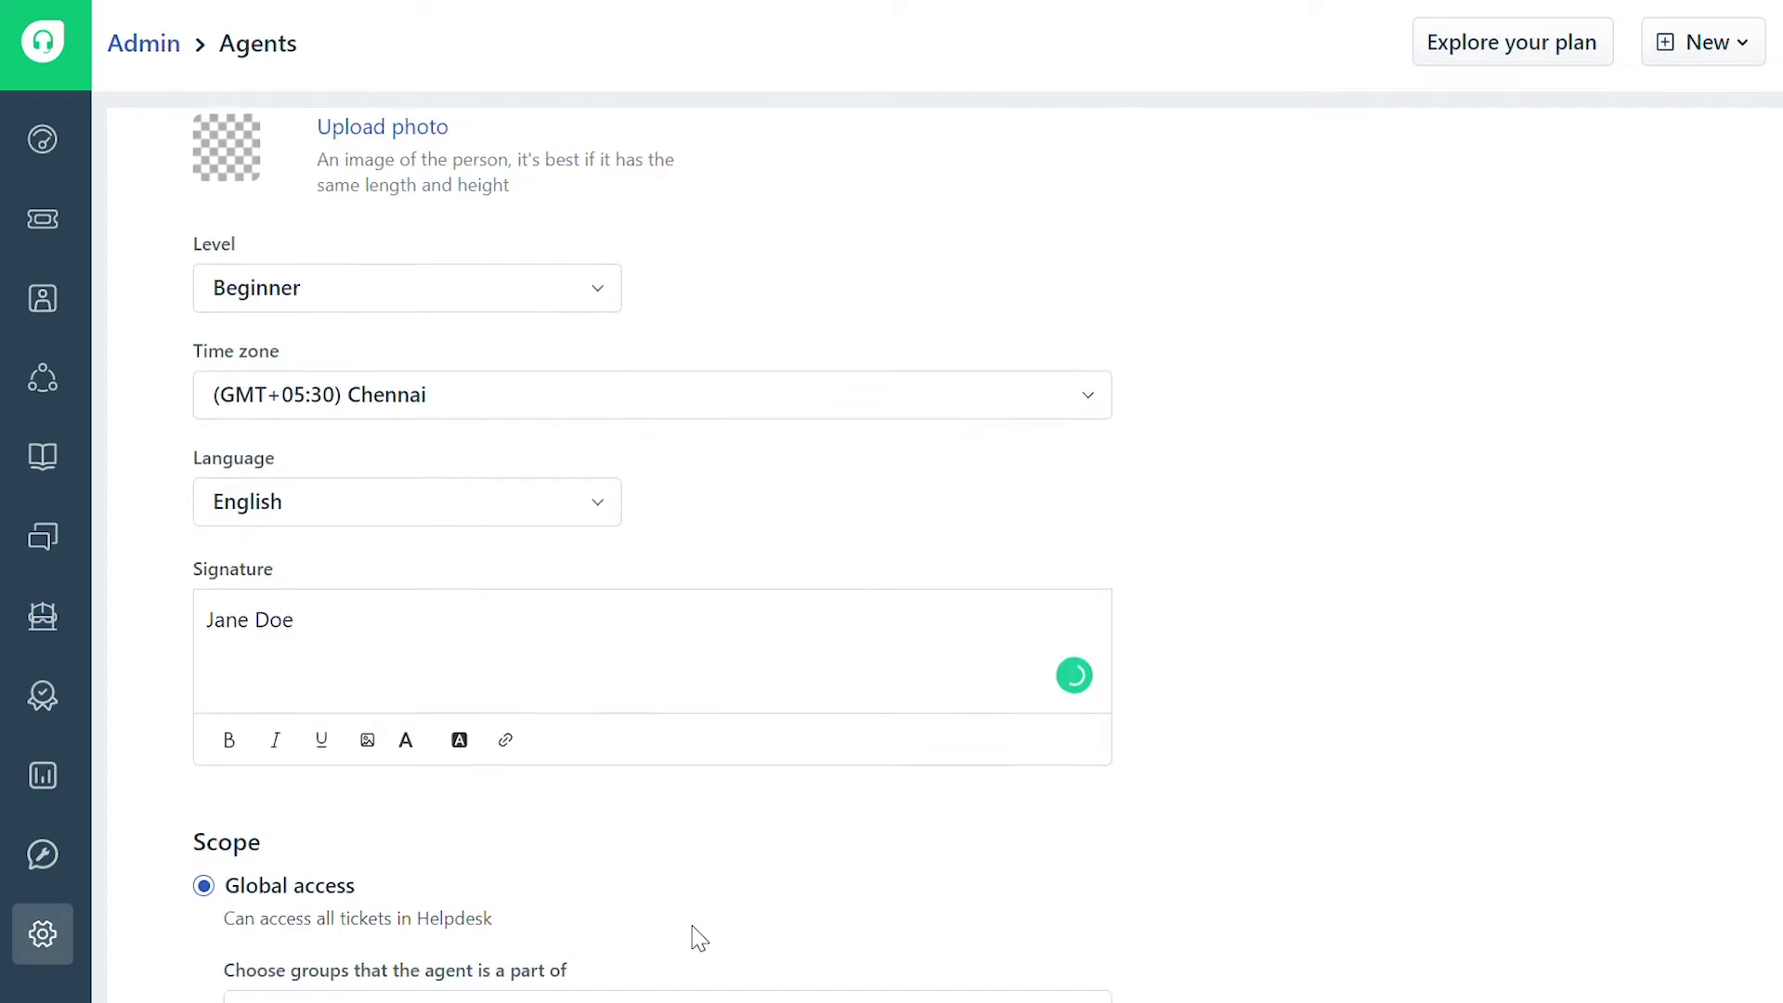
pyautogui.click(677, 713)
pyautogui.click(617, 768)
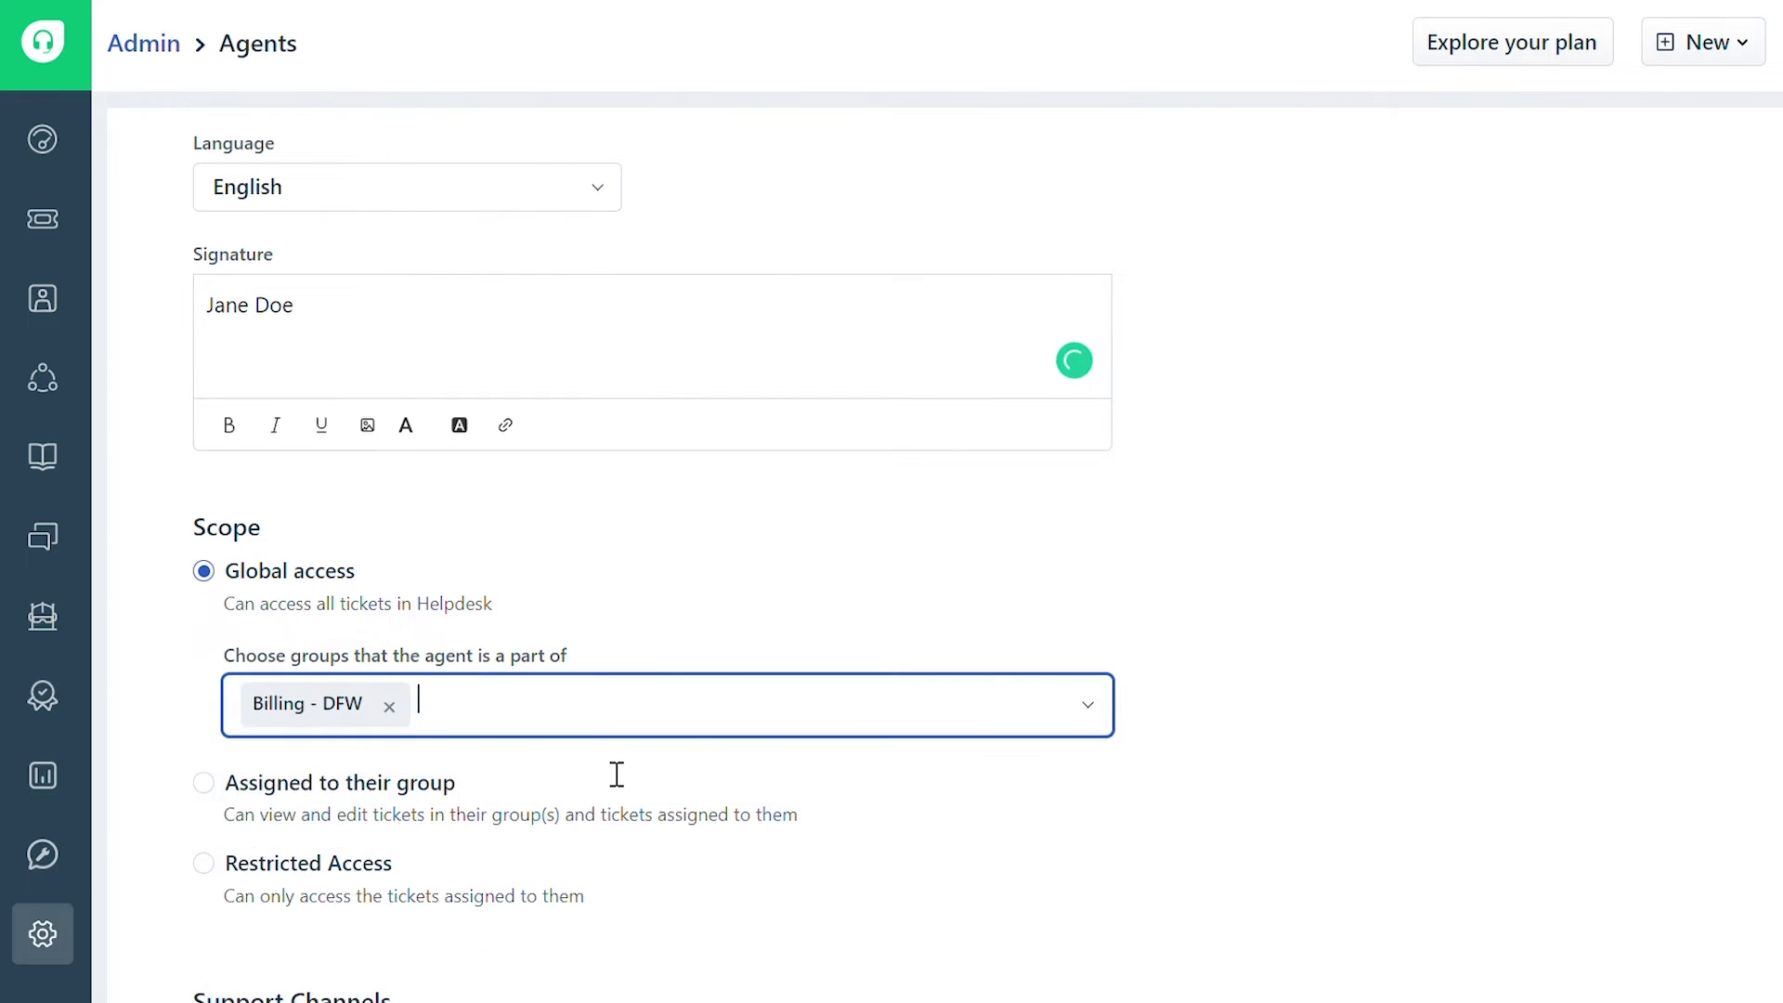
pyautogui.scroll(-1, 616, 773)
pyautogui.scroll(-2, 616, 774)
pyautogui.press('Tab')
pyautogui.press('Tab')
pyautogui.press('Tab')
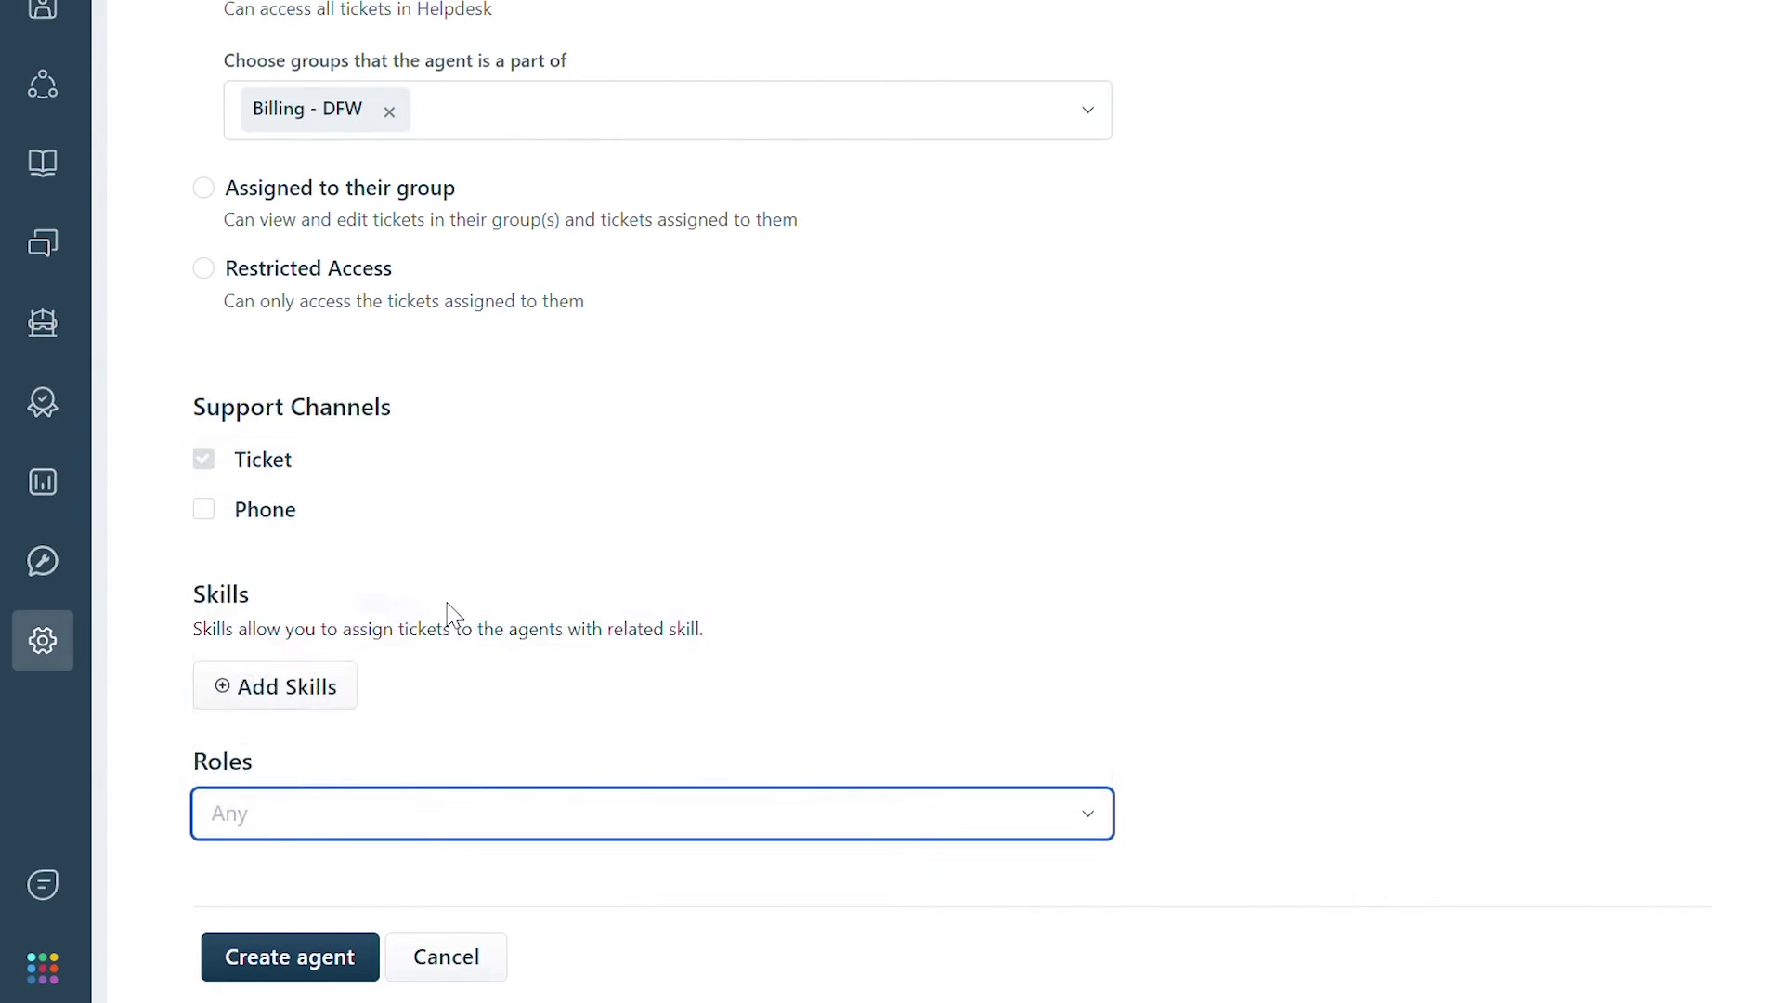
pyautogui.write('agen')
pyautogui.click(424, 624)
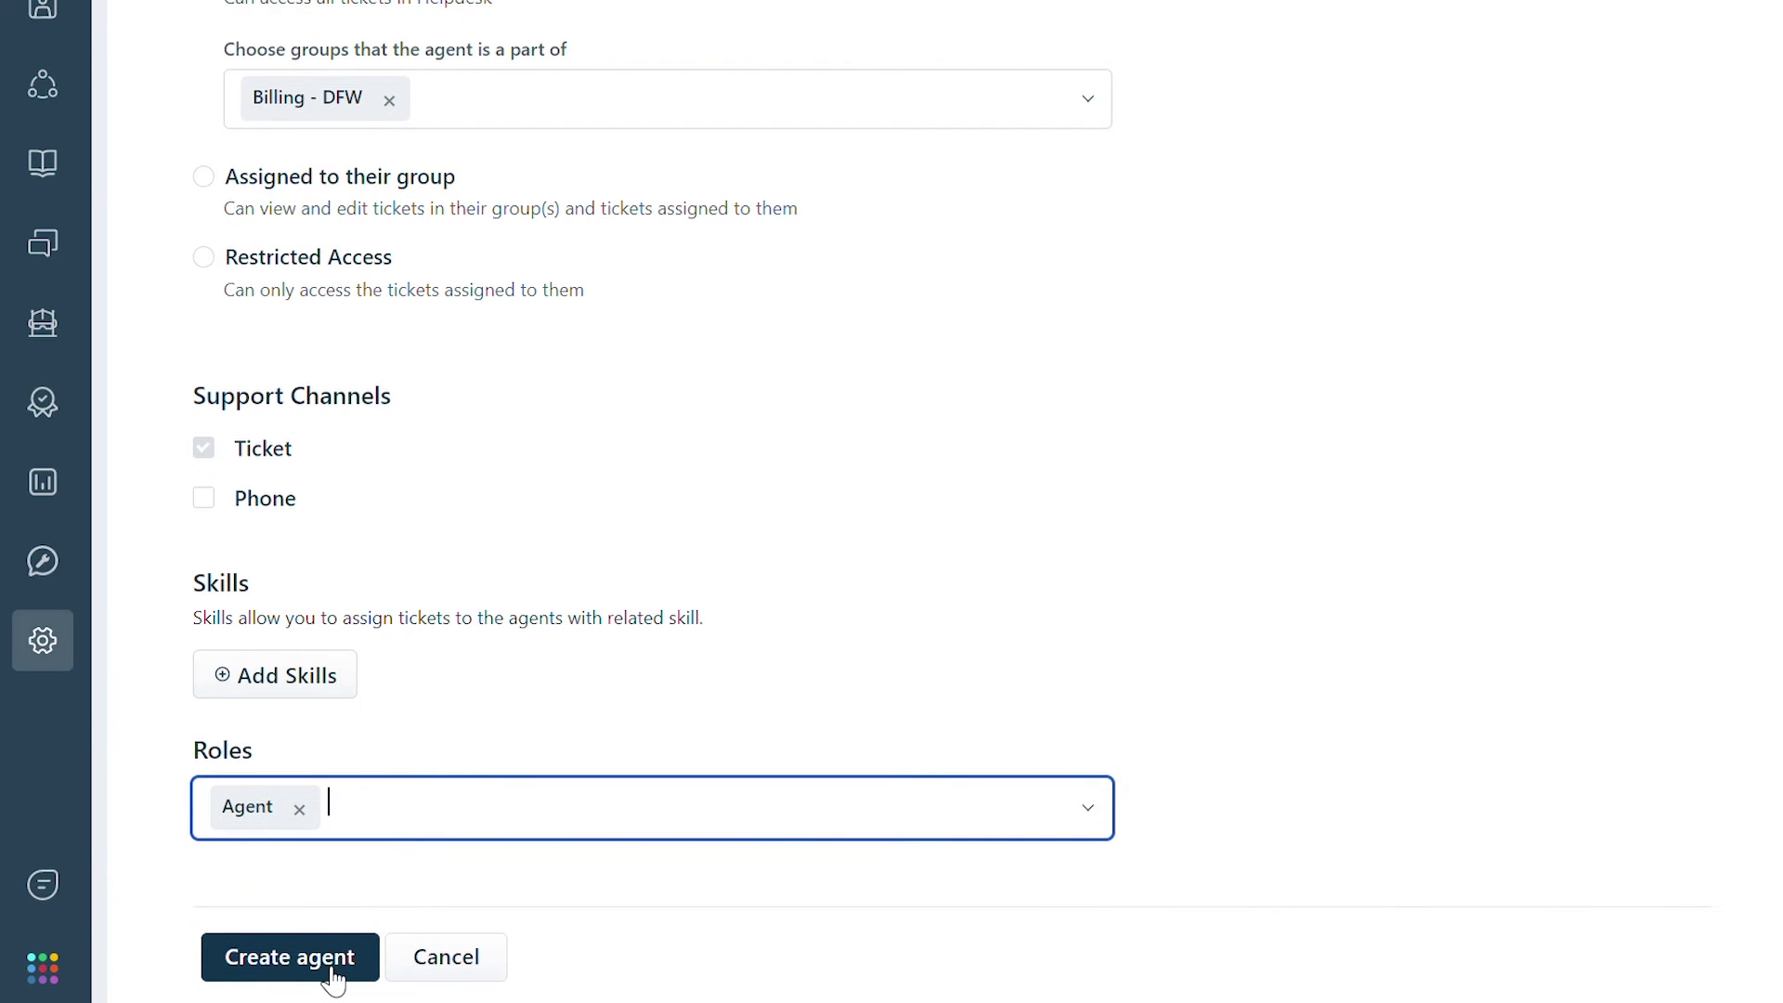
pyautogui.click(332, 971)
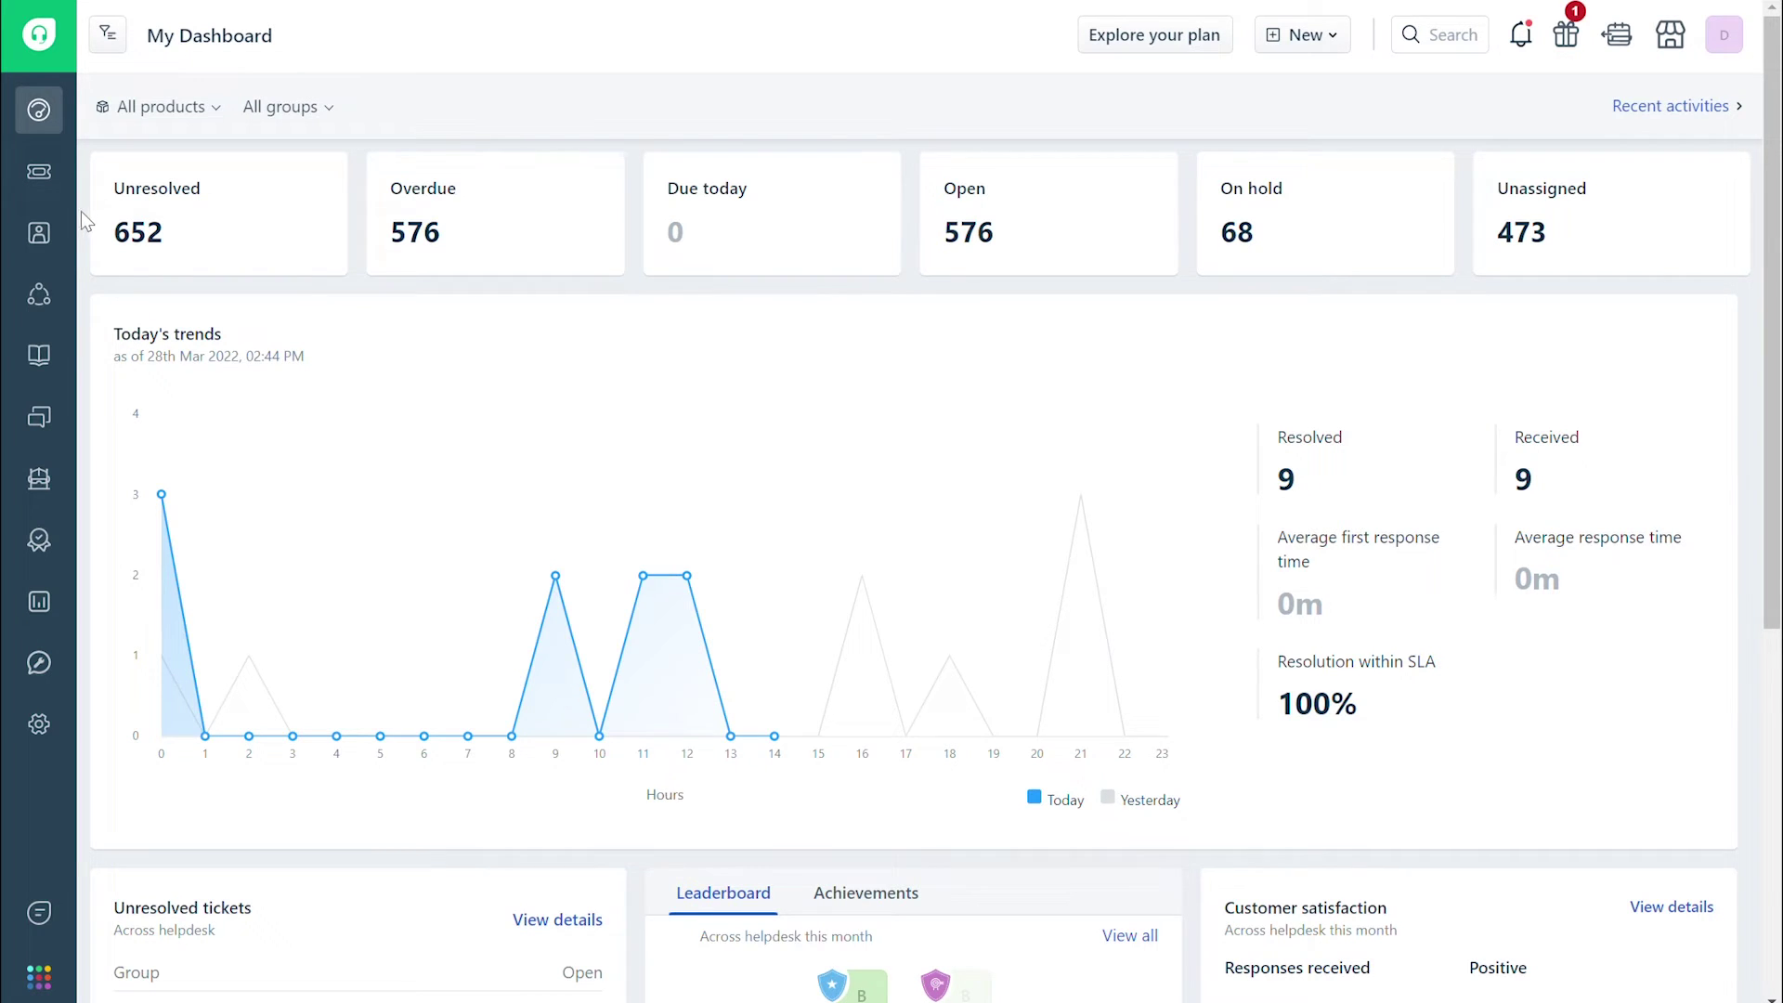
# Convert the first contact in the contact list into a Support - Full time agent
pyautogui.moveTo(50, 245)
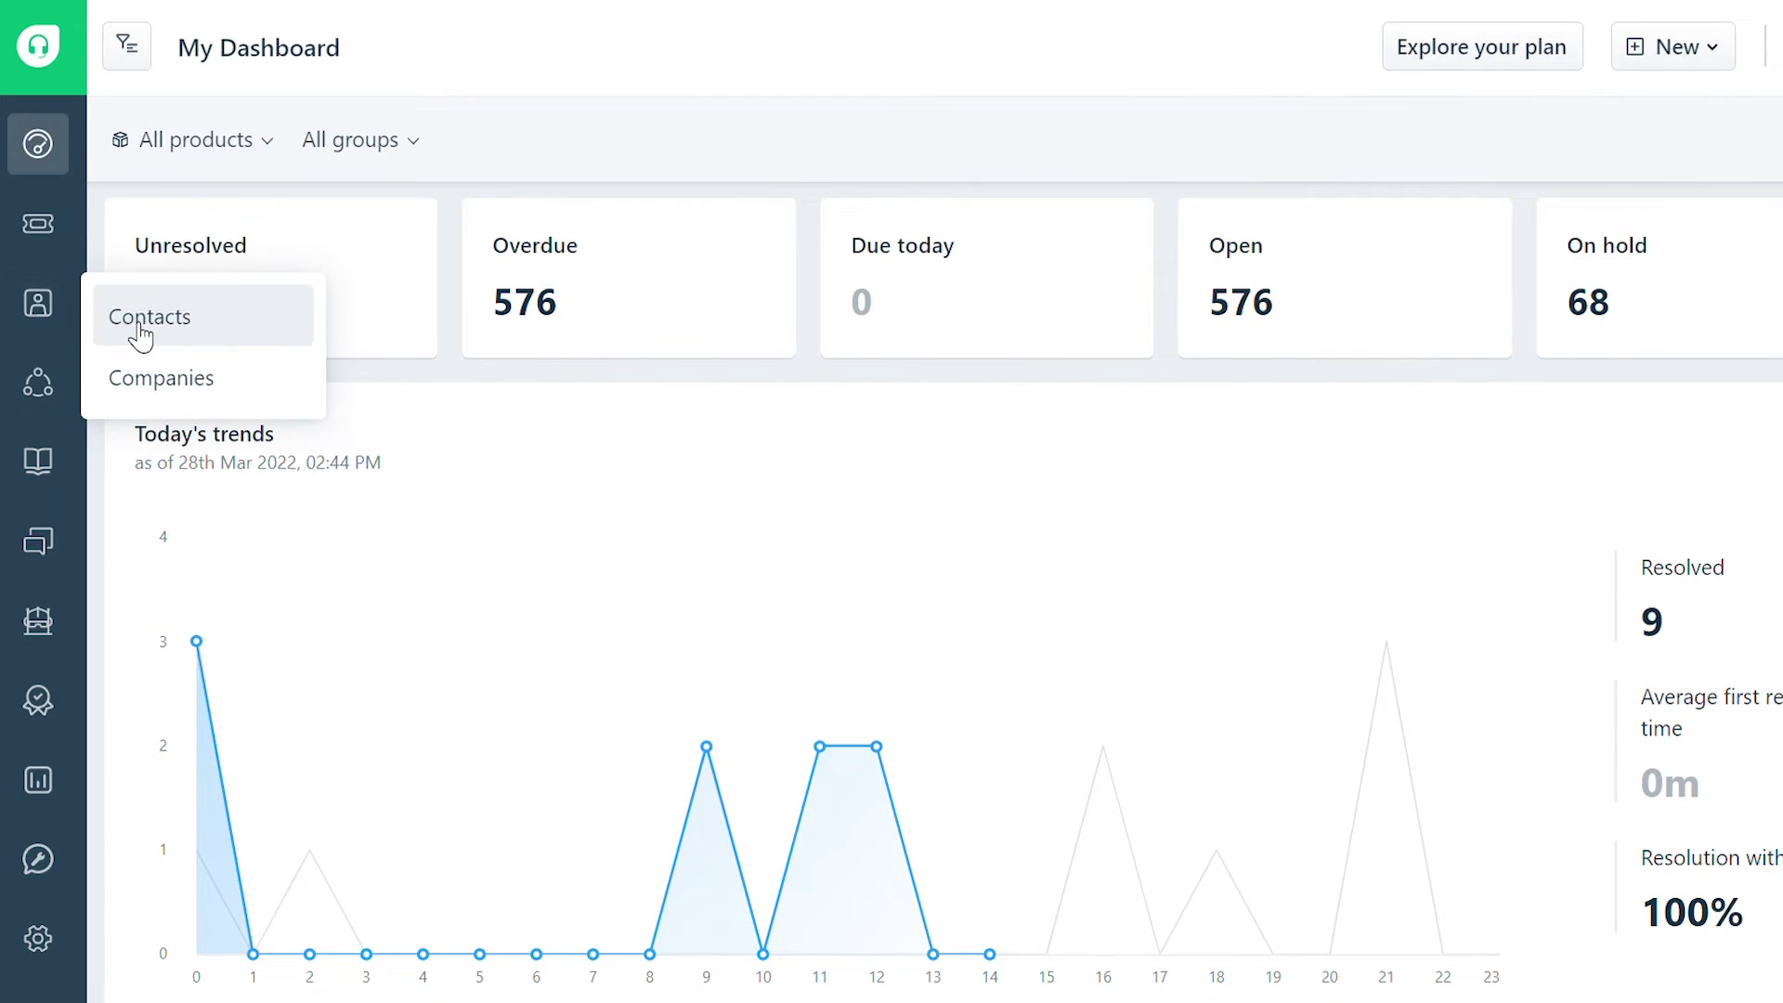
pyautogui.click(137, 334)
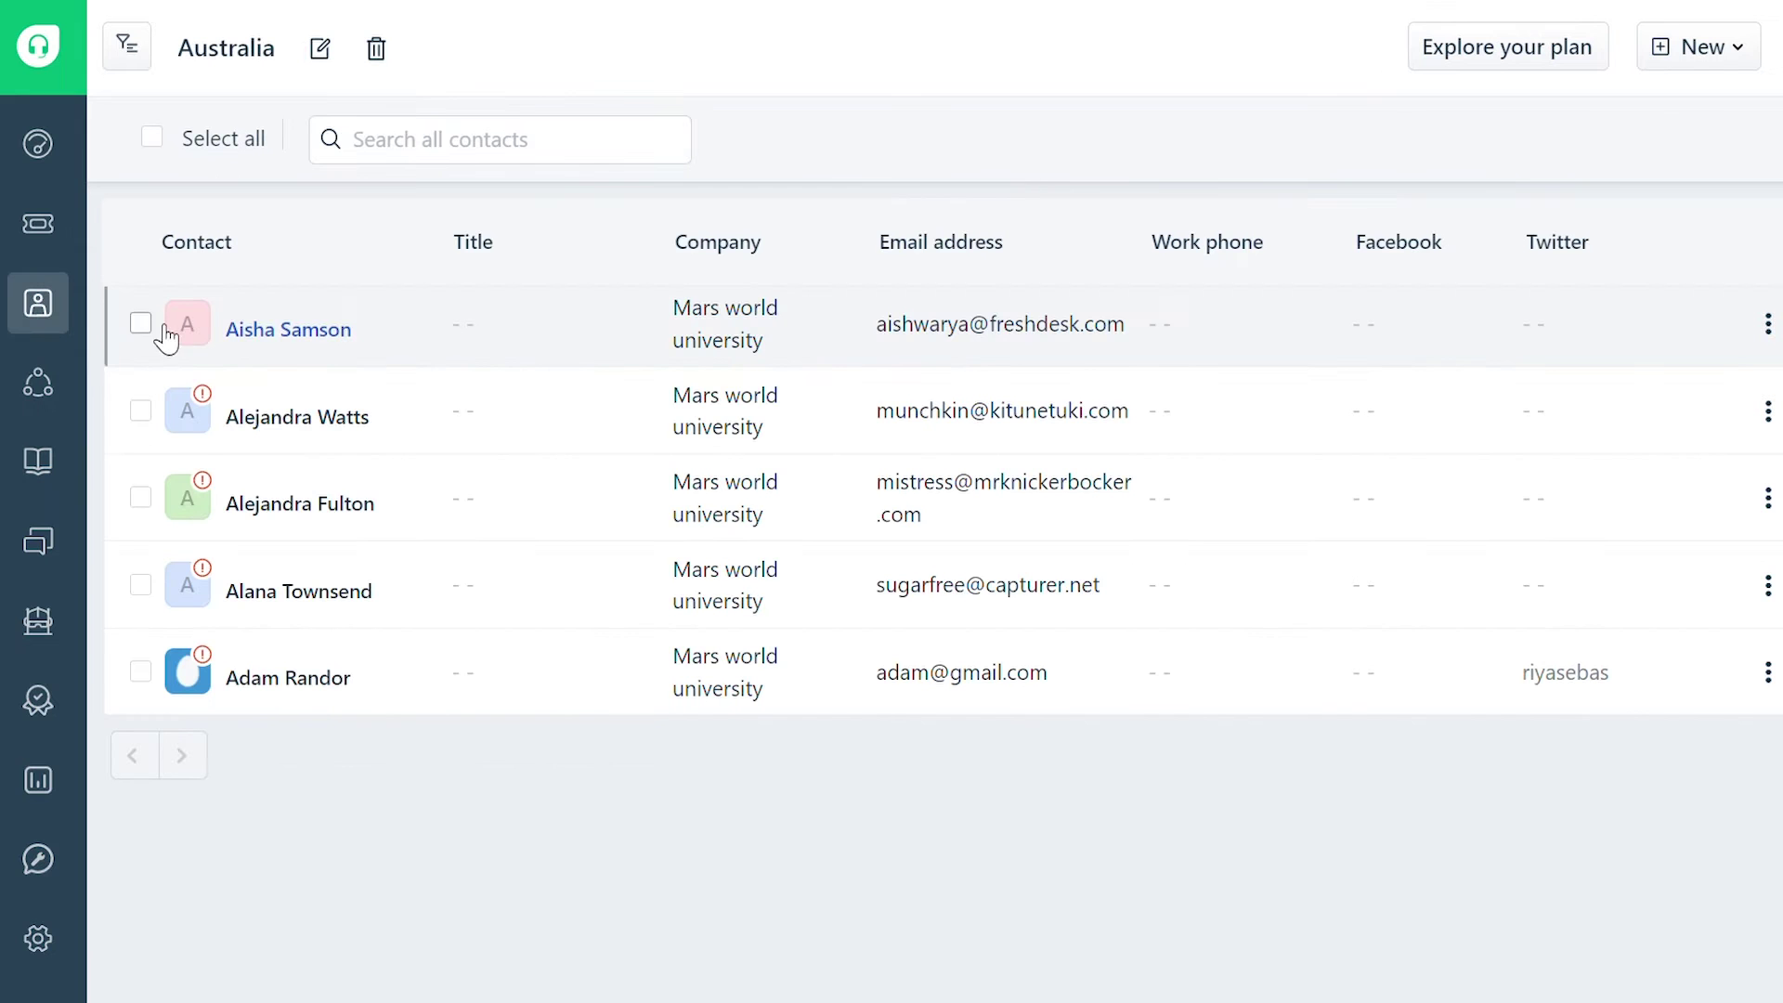
pyautogui.click(260, 334)
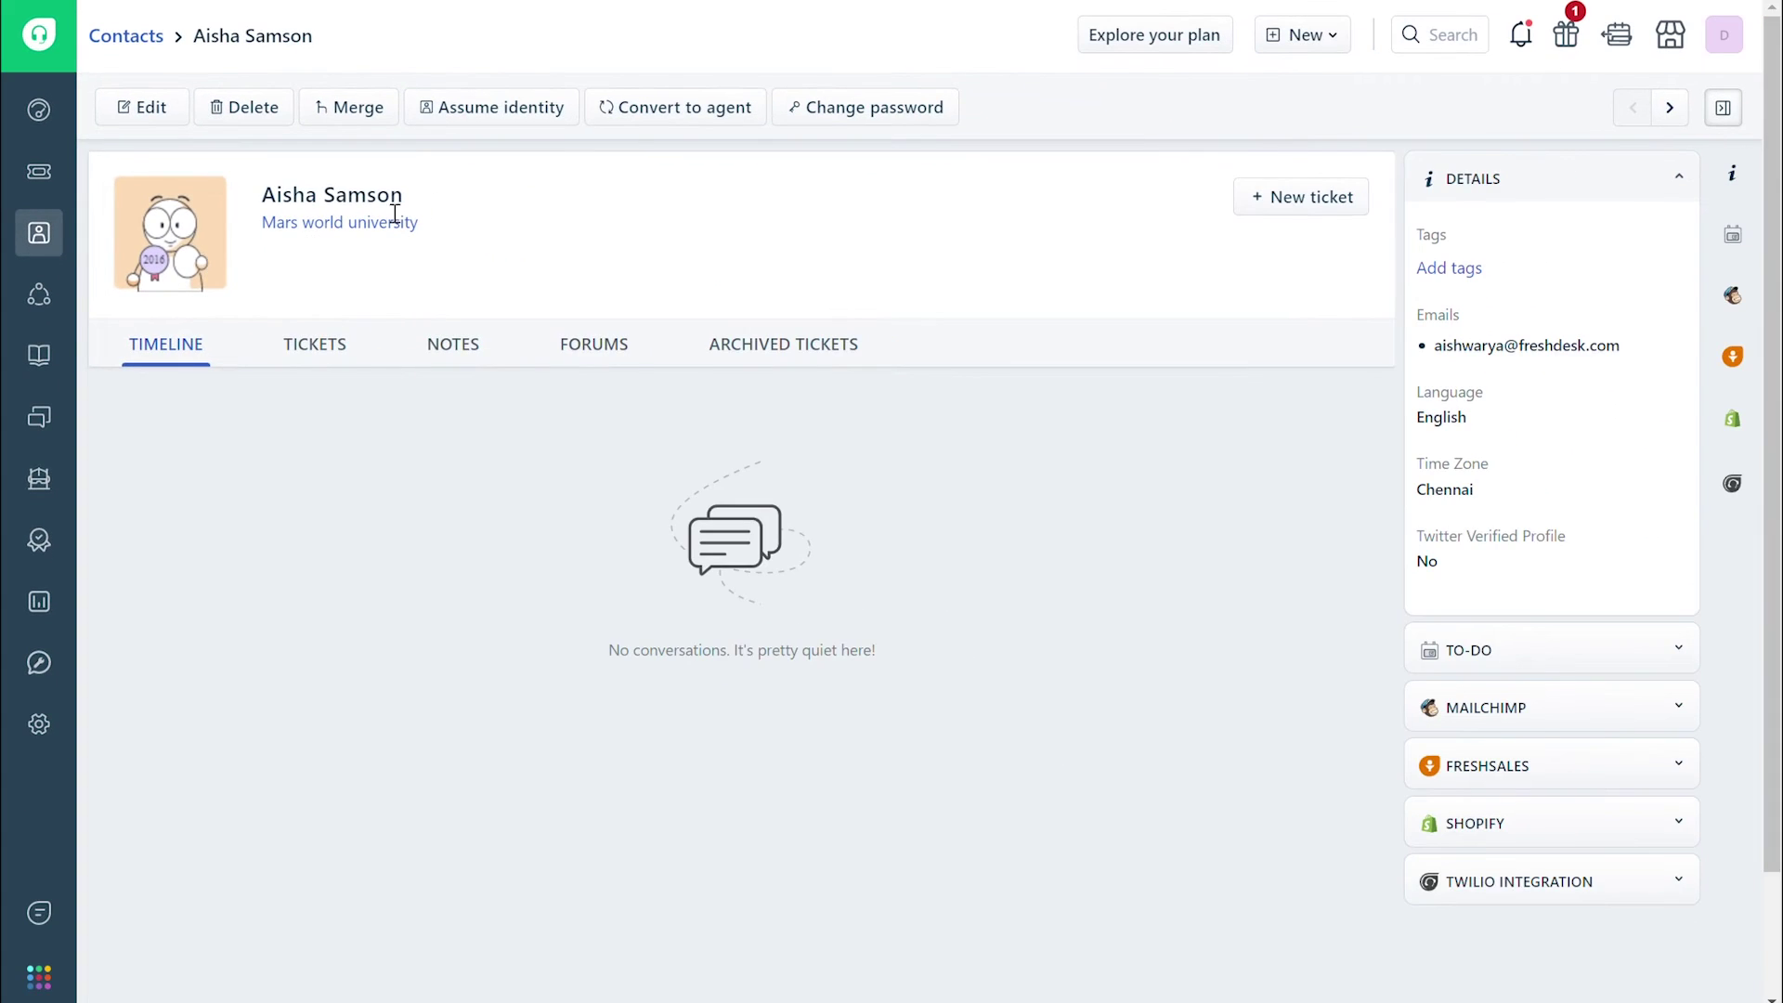
pyautogui.click(630, 115)
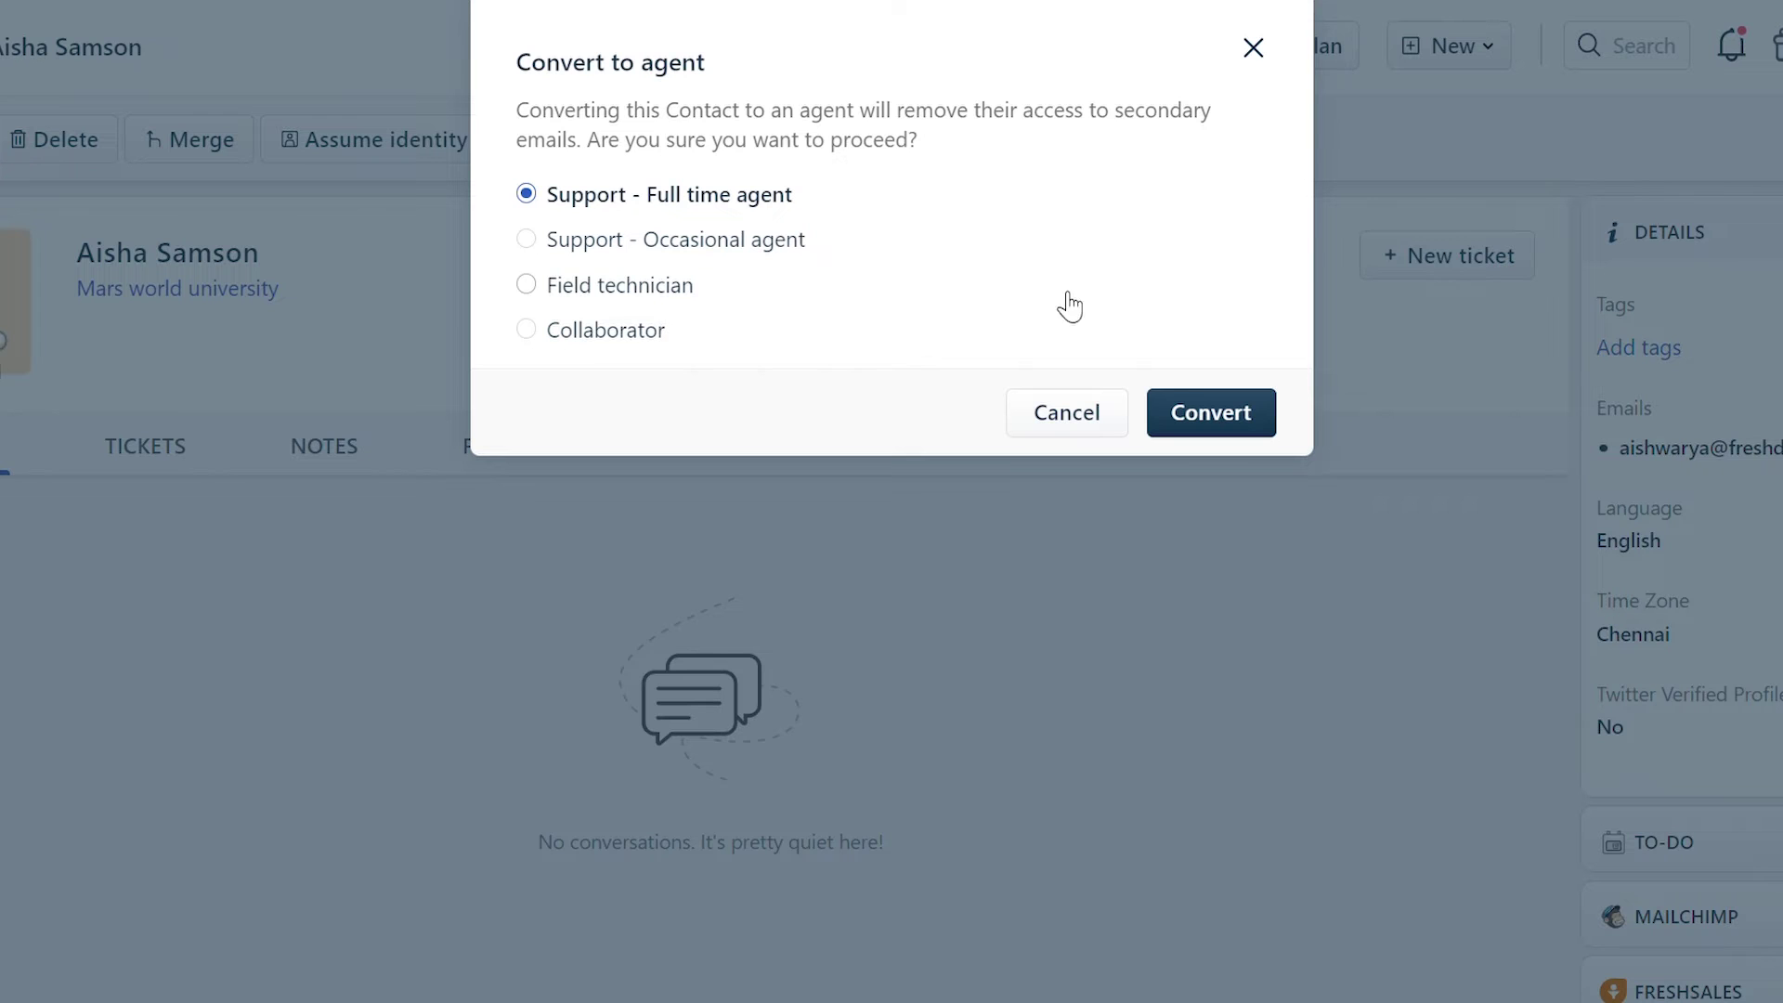
pyautogui.click(1198, 413)
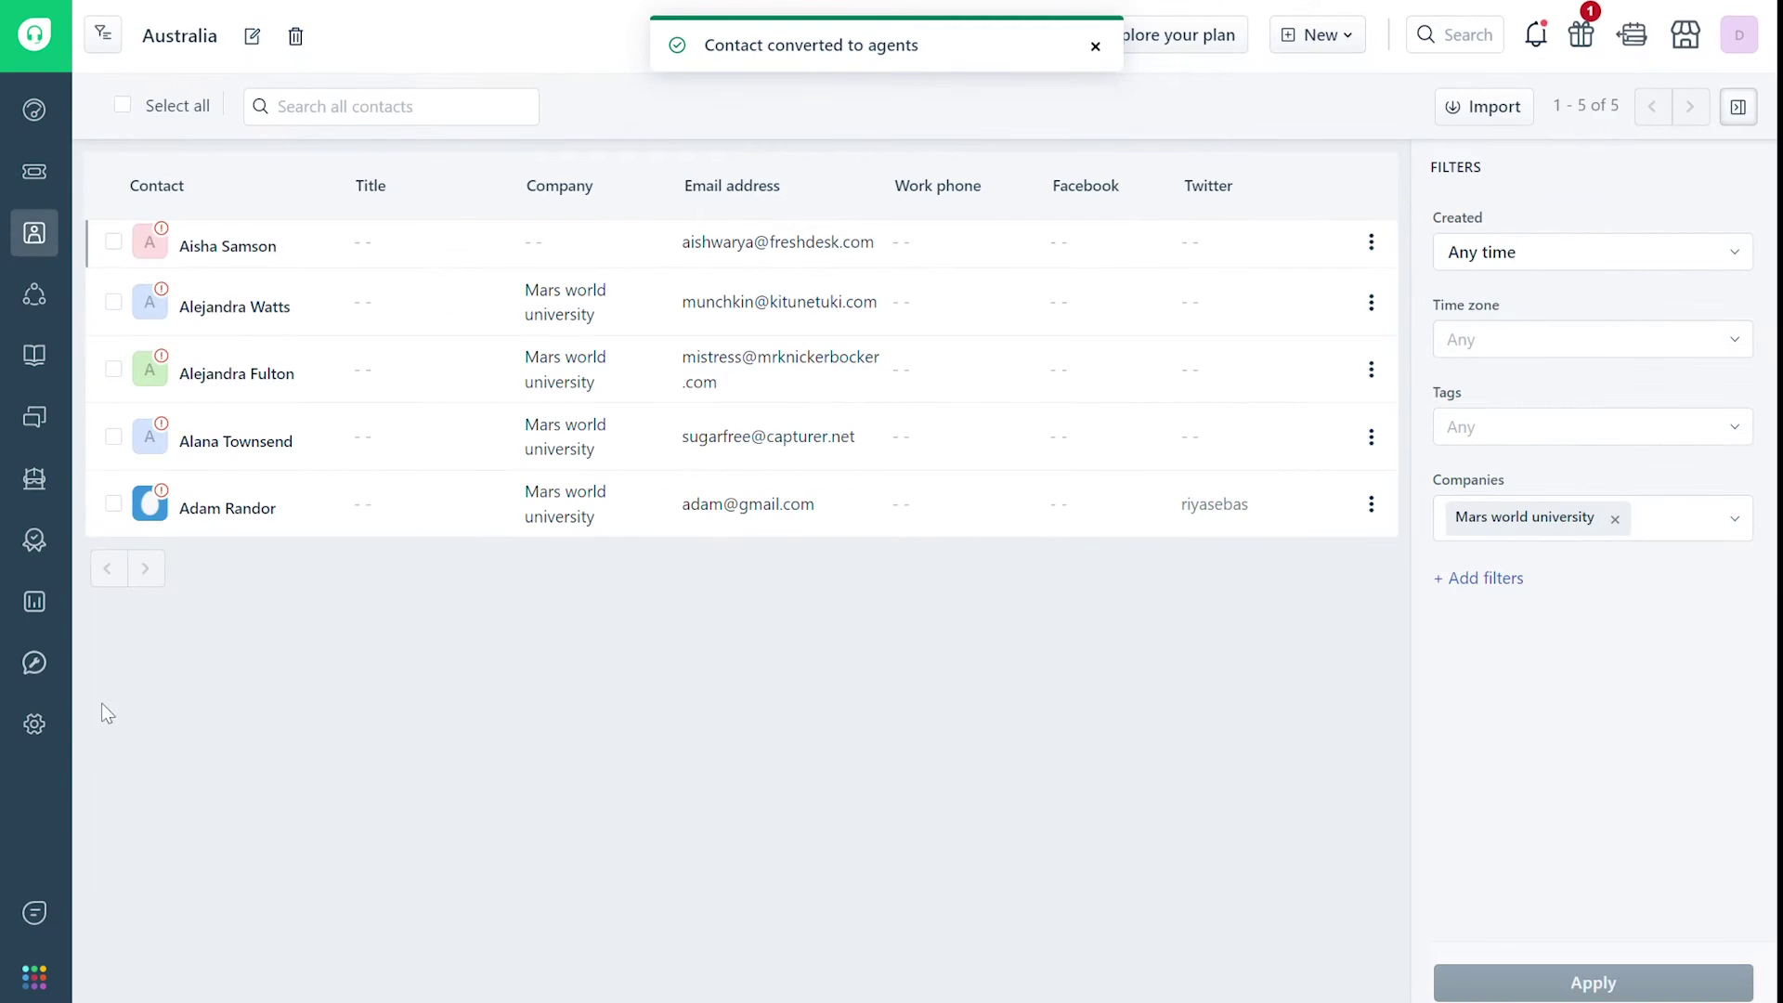
pyautogui.click(54, 655)
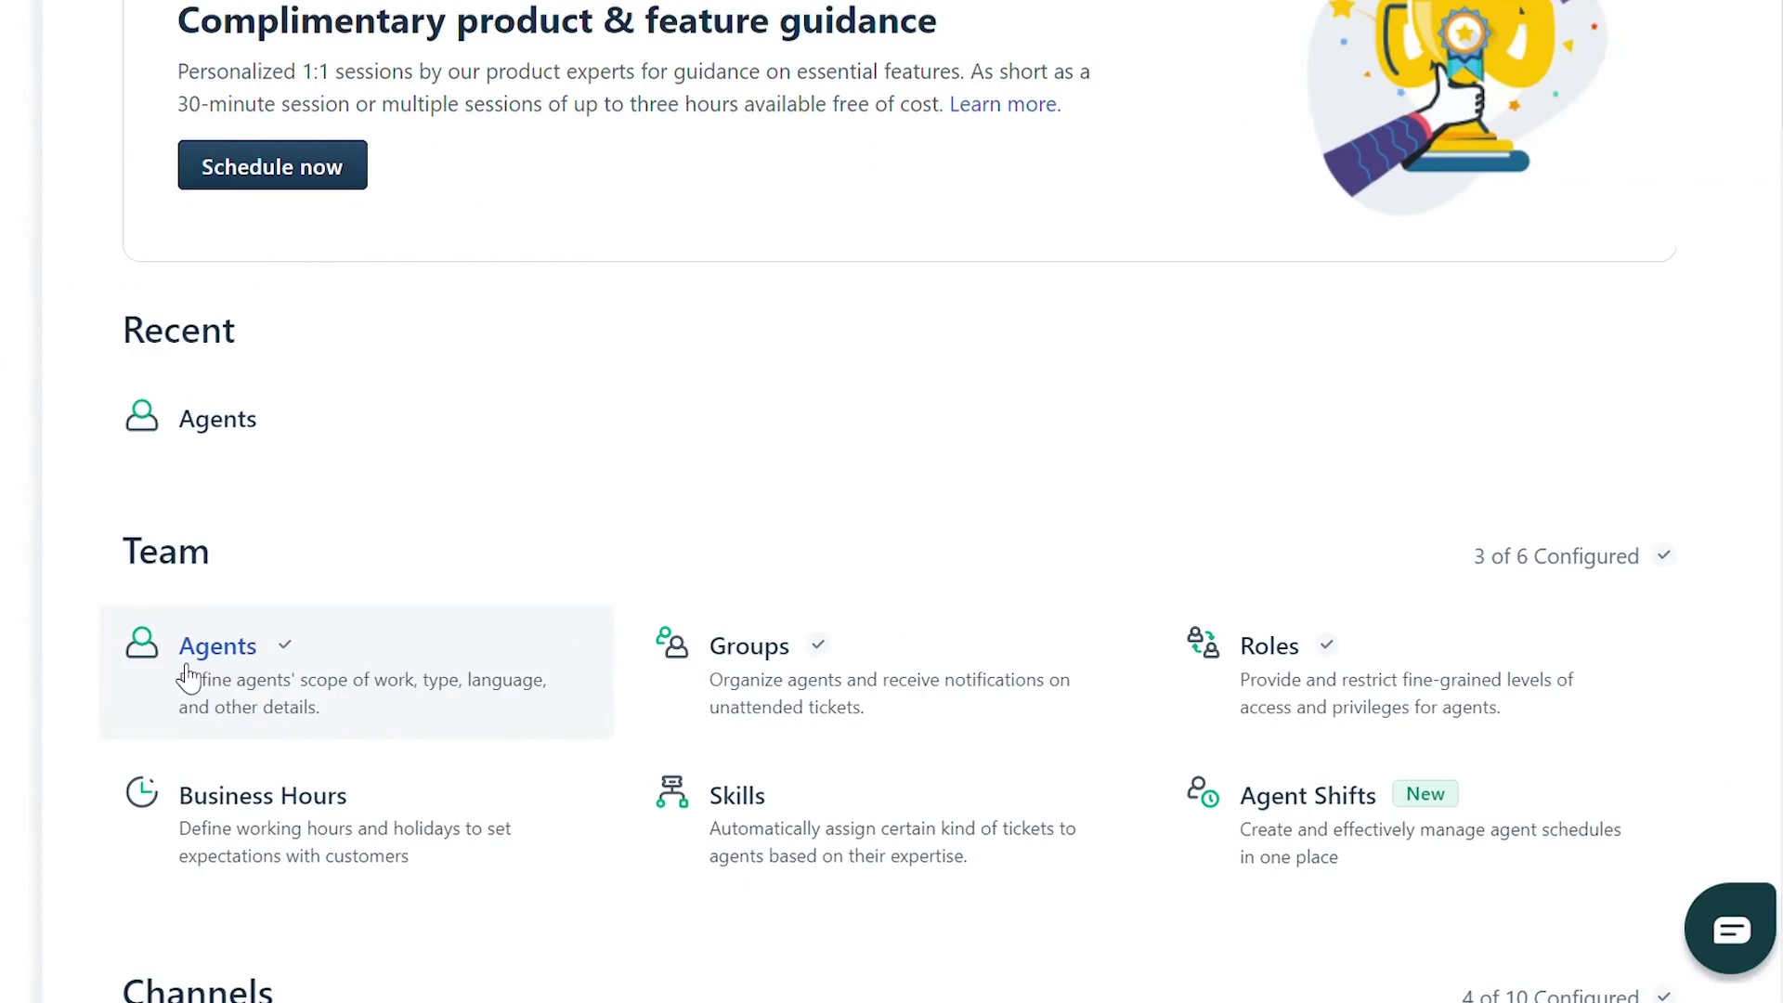
# Edit an existing agent to join the Engineering team group with the Agent role, then update
pyautogui.click(189, 678)
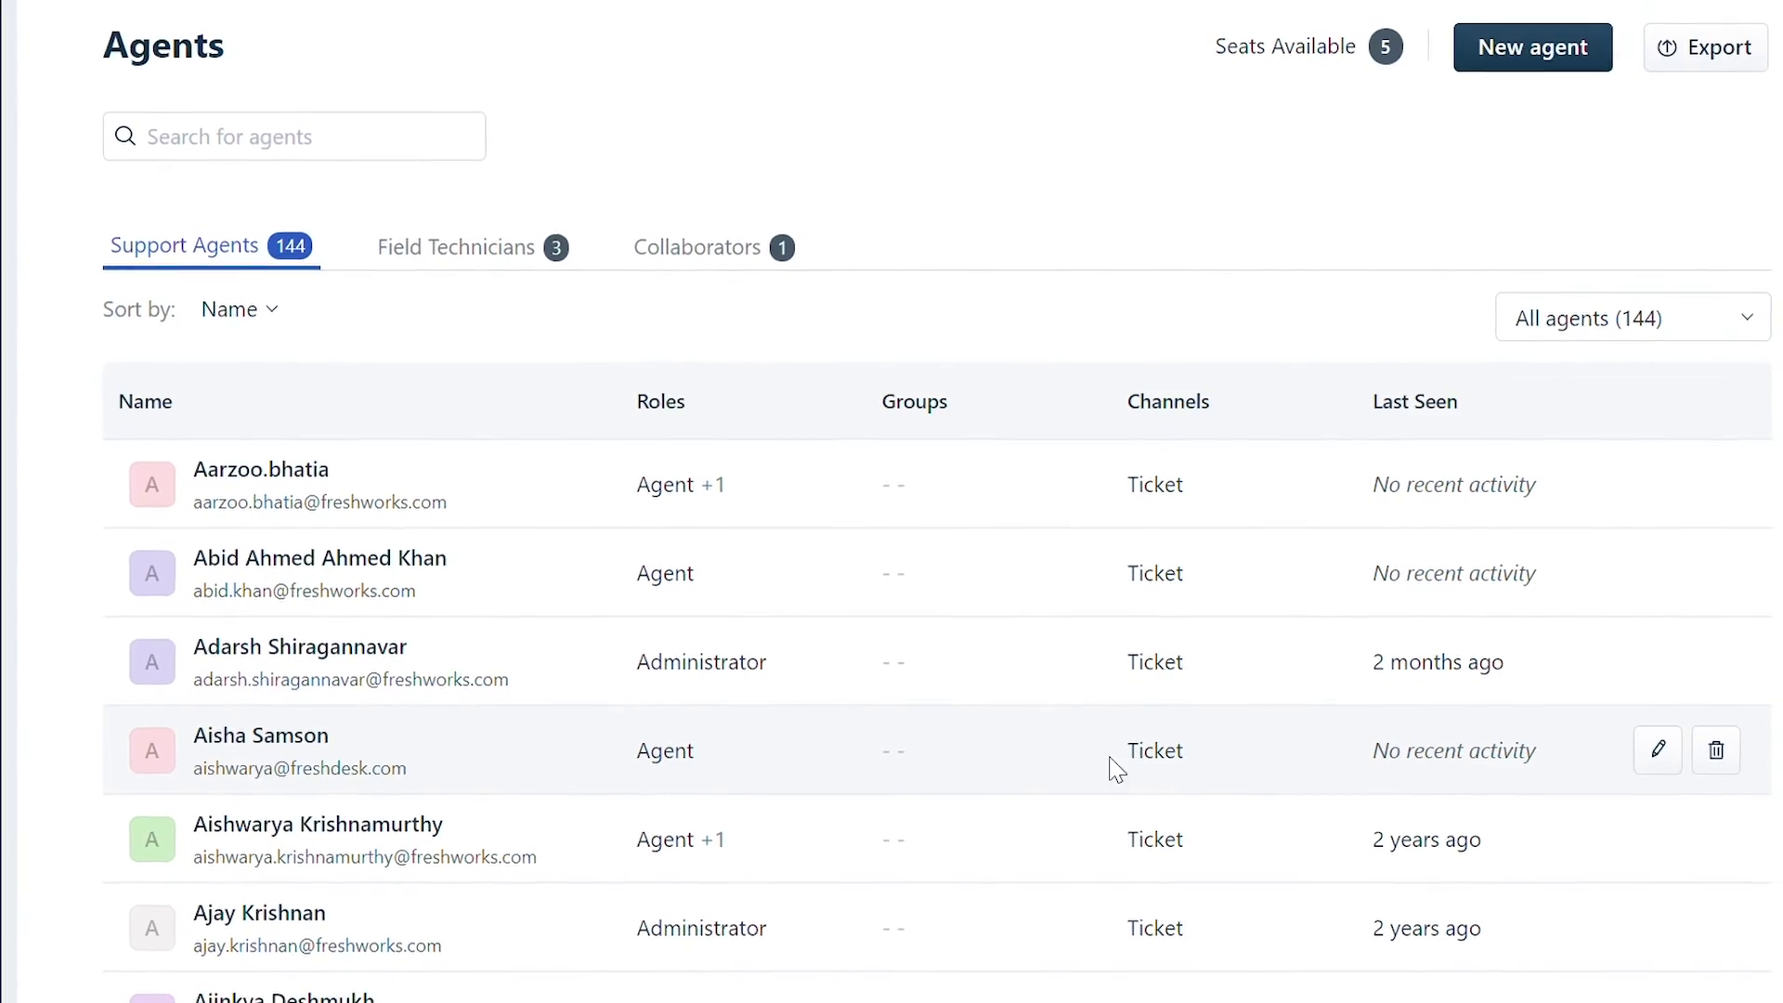
pyautogui.click(1657, 753)
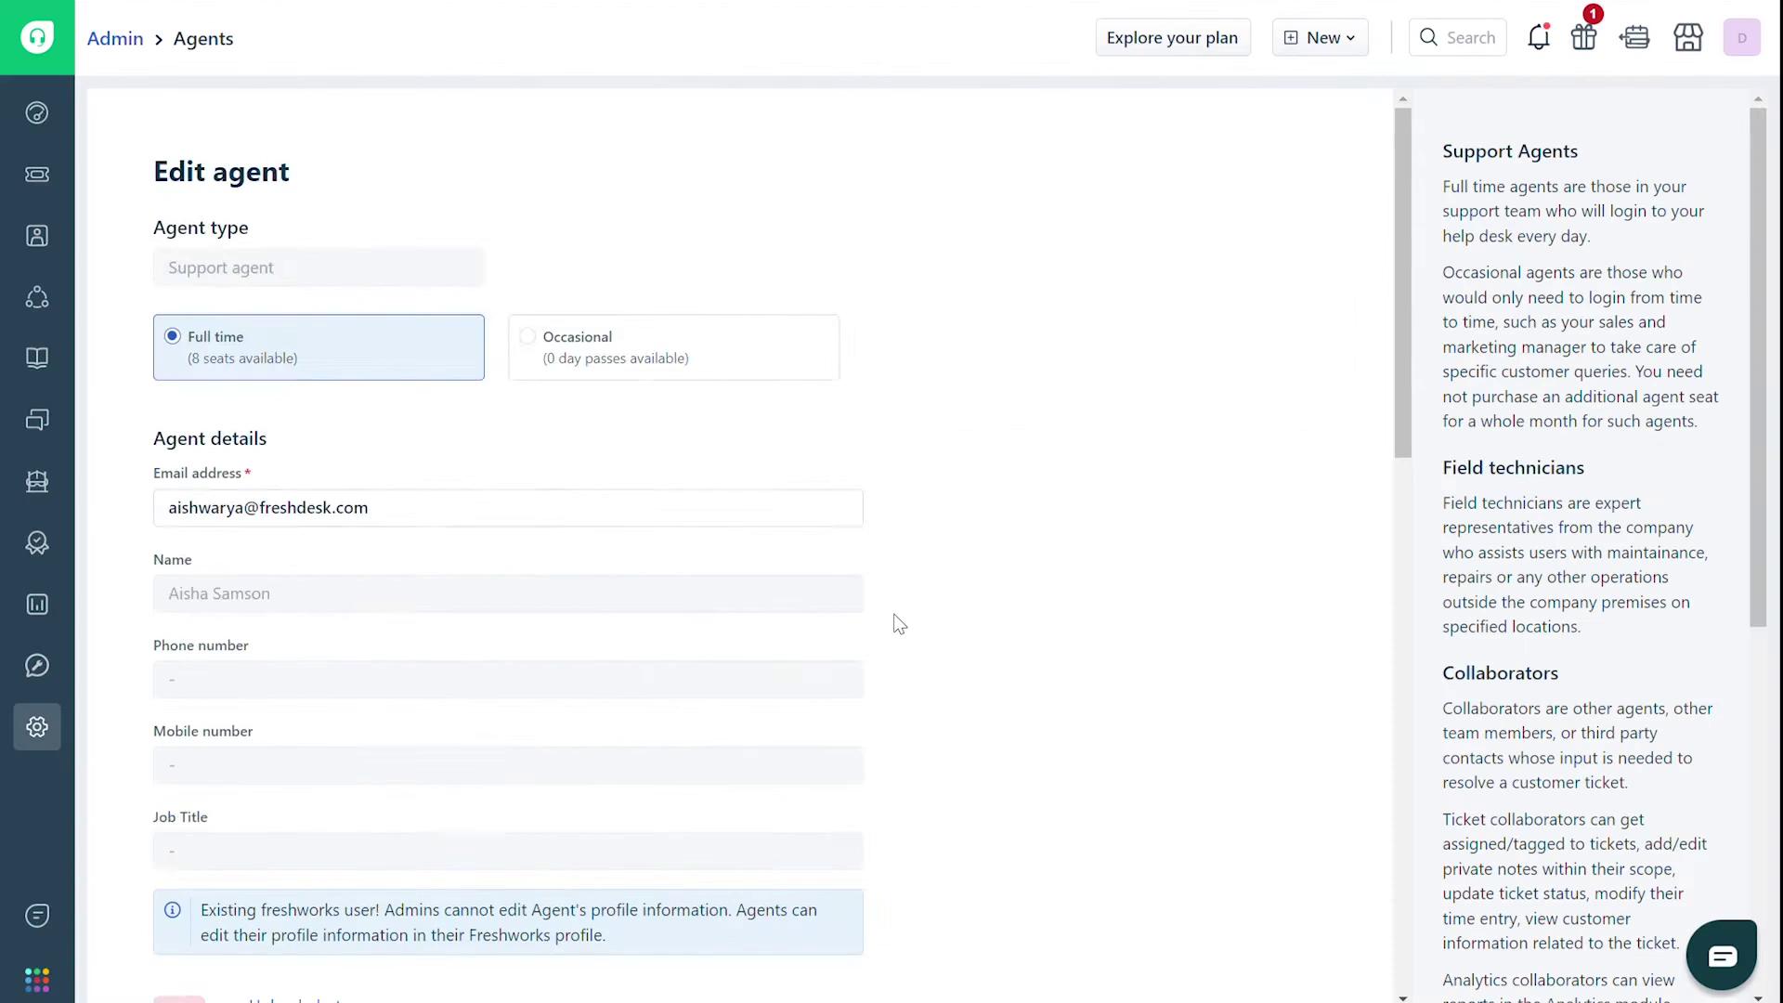
pyautogui.scroll(-12, 899, 624)
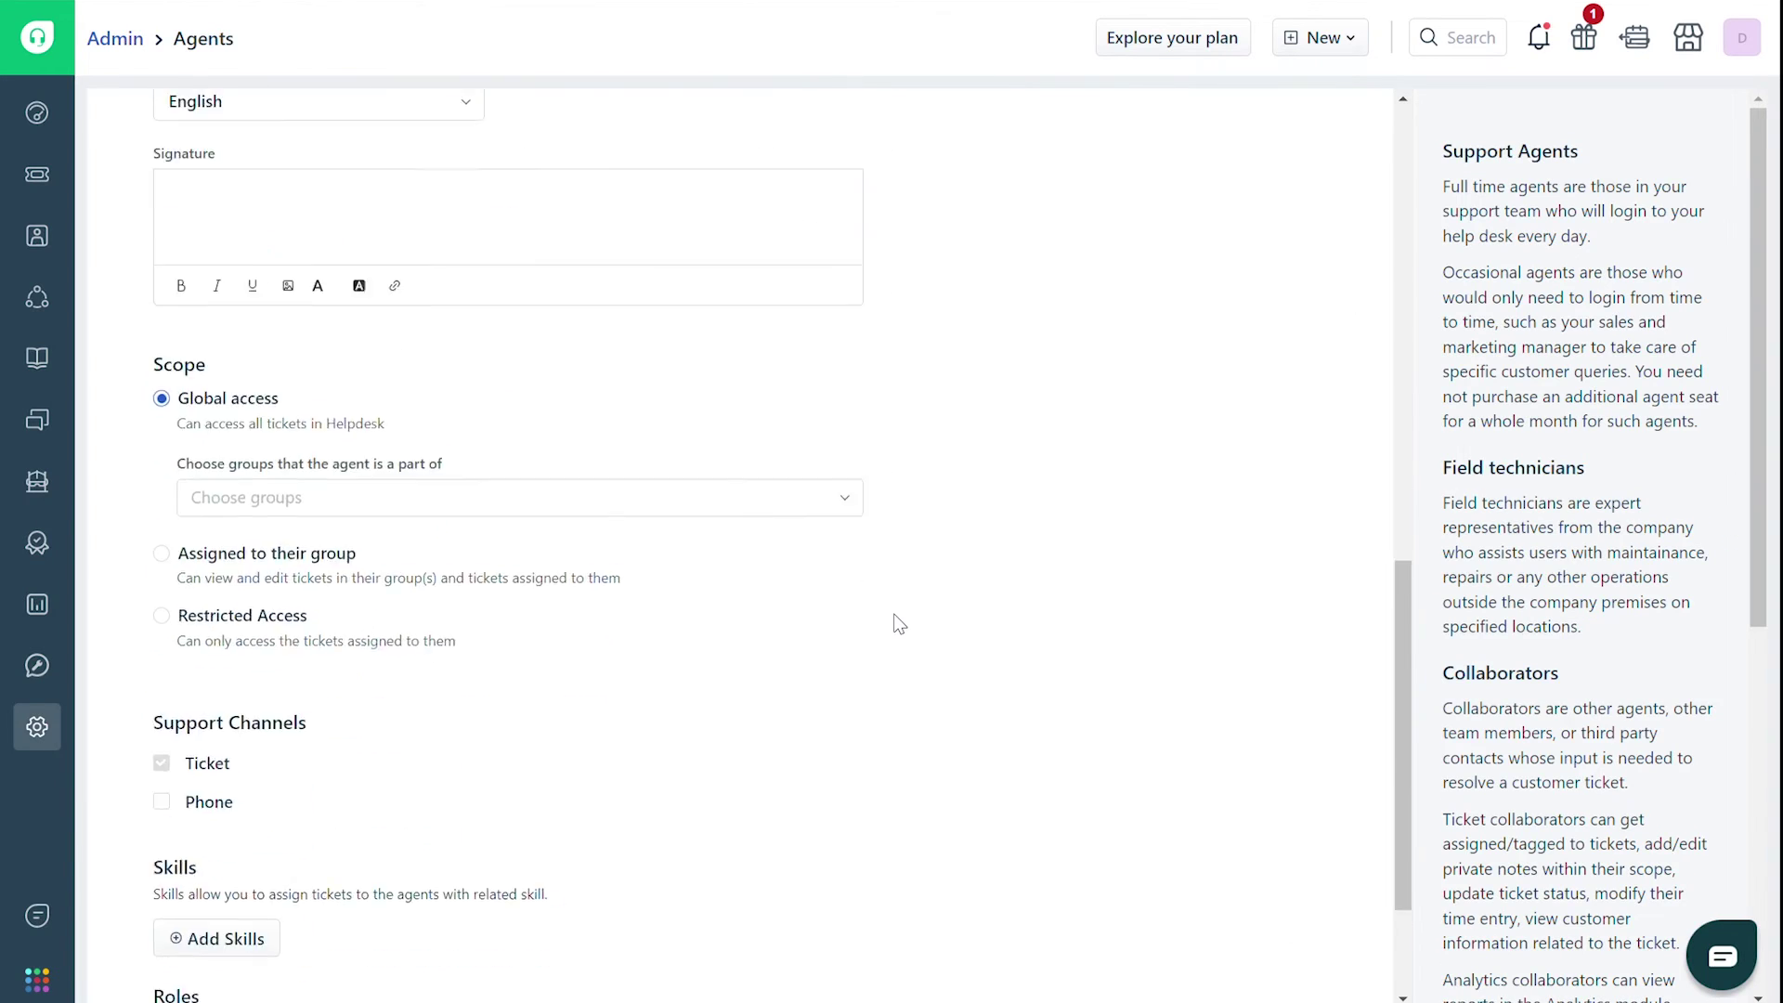
pyautogui.click(827, 505)
pyautogui.click(760, 674)
pyautogui.scroll(-3, 759, 680)
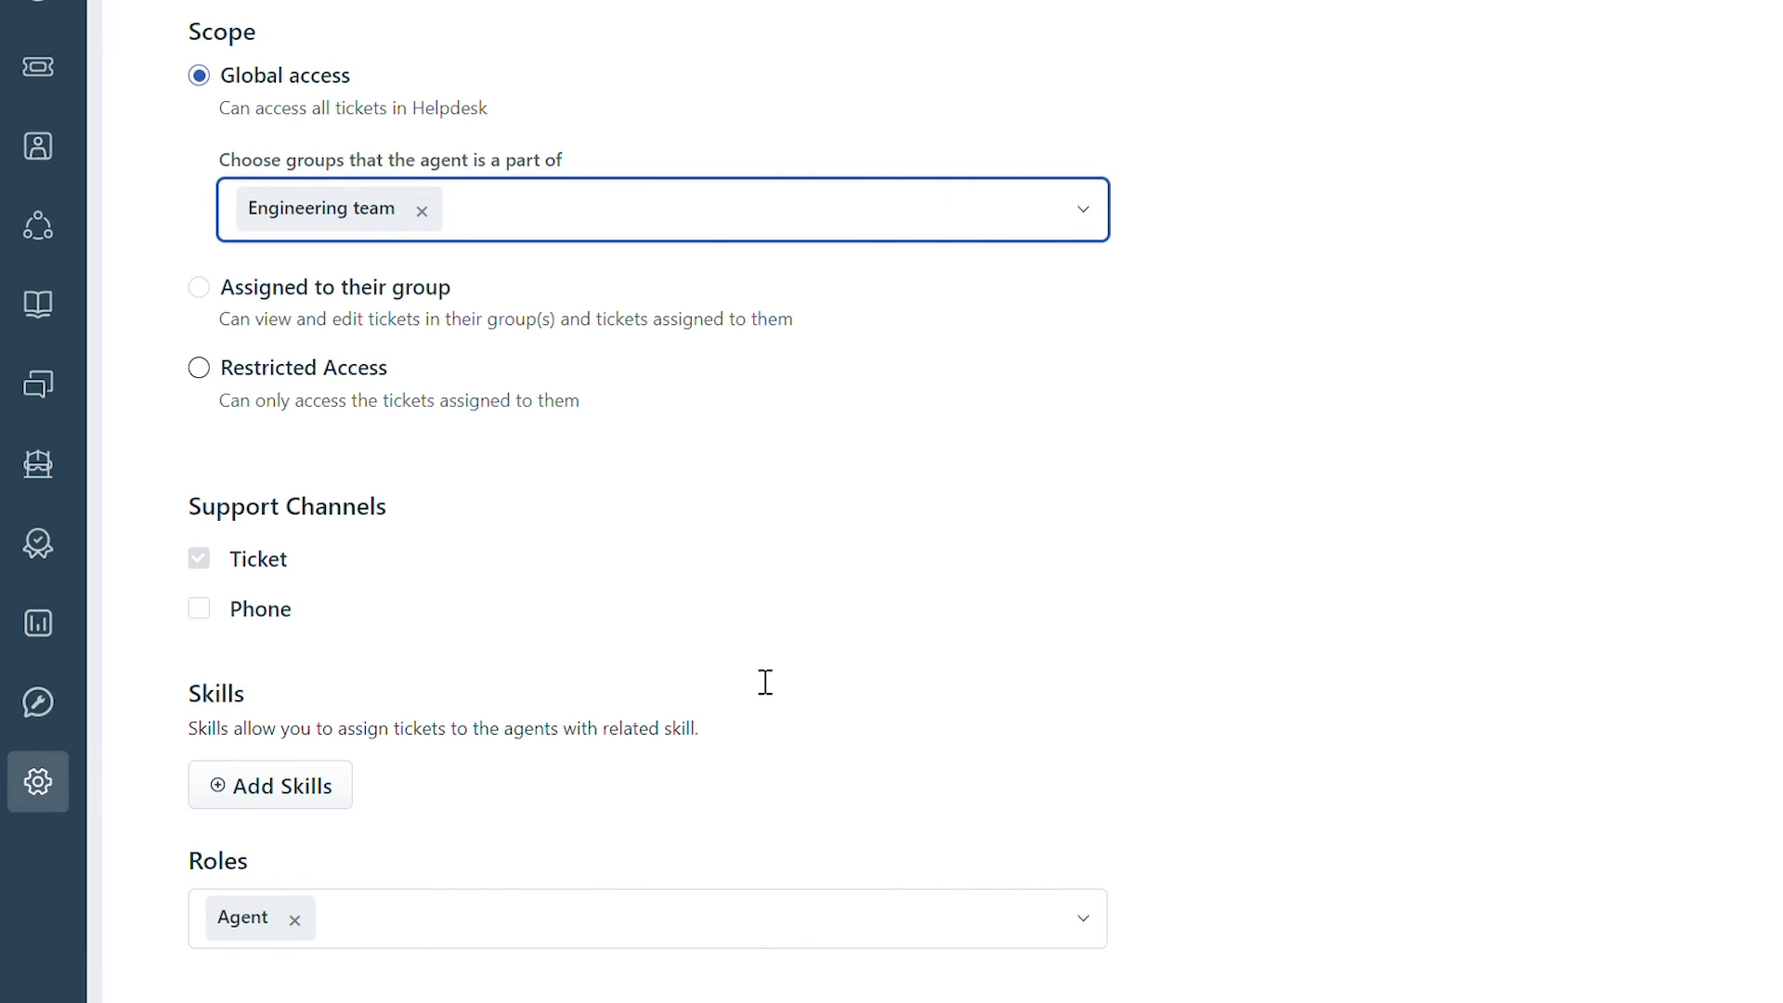
pyautogui.click(468, 924)
pyautogui.write('agent')
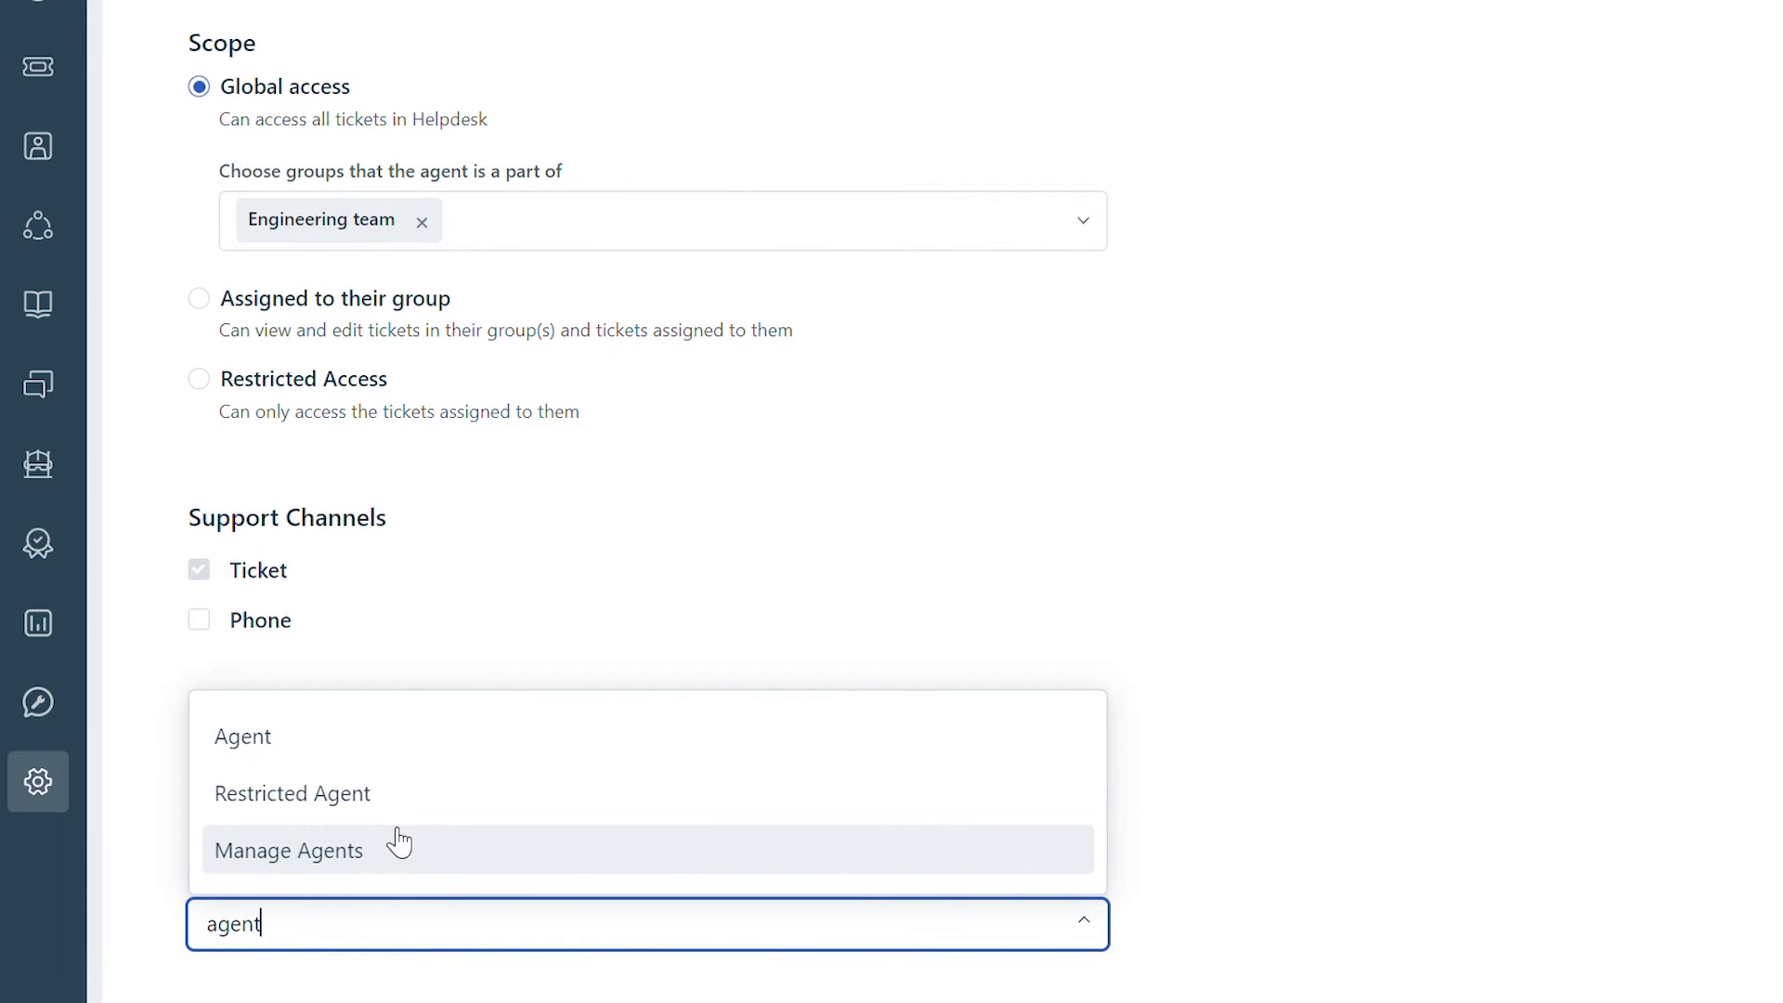
pyautogui.click(370, 733)
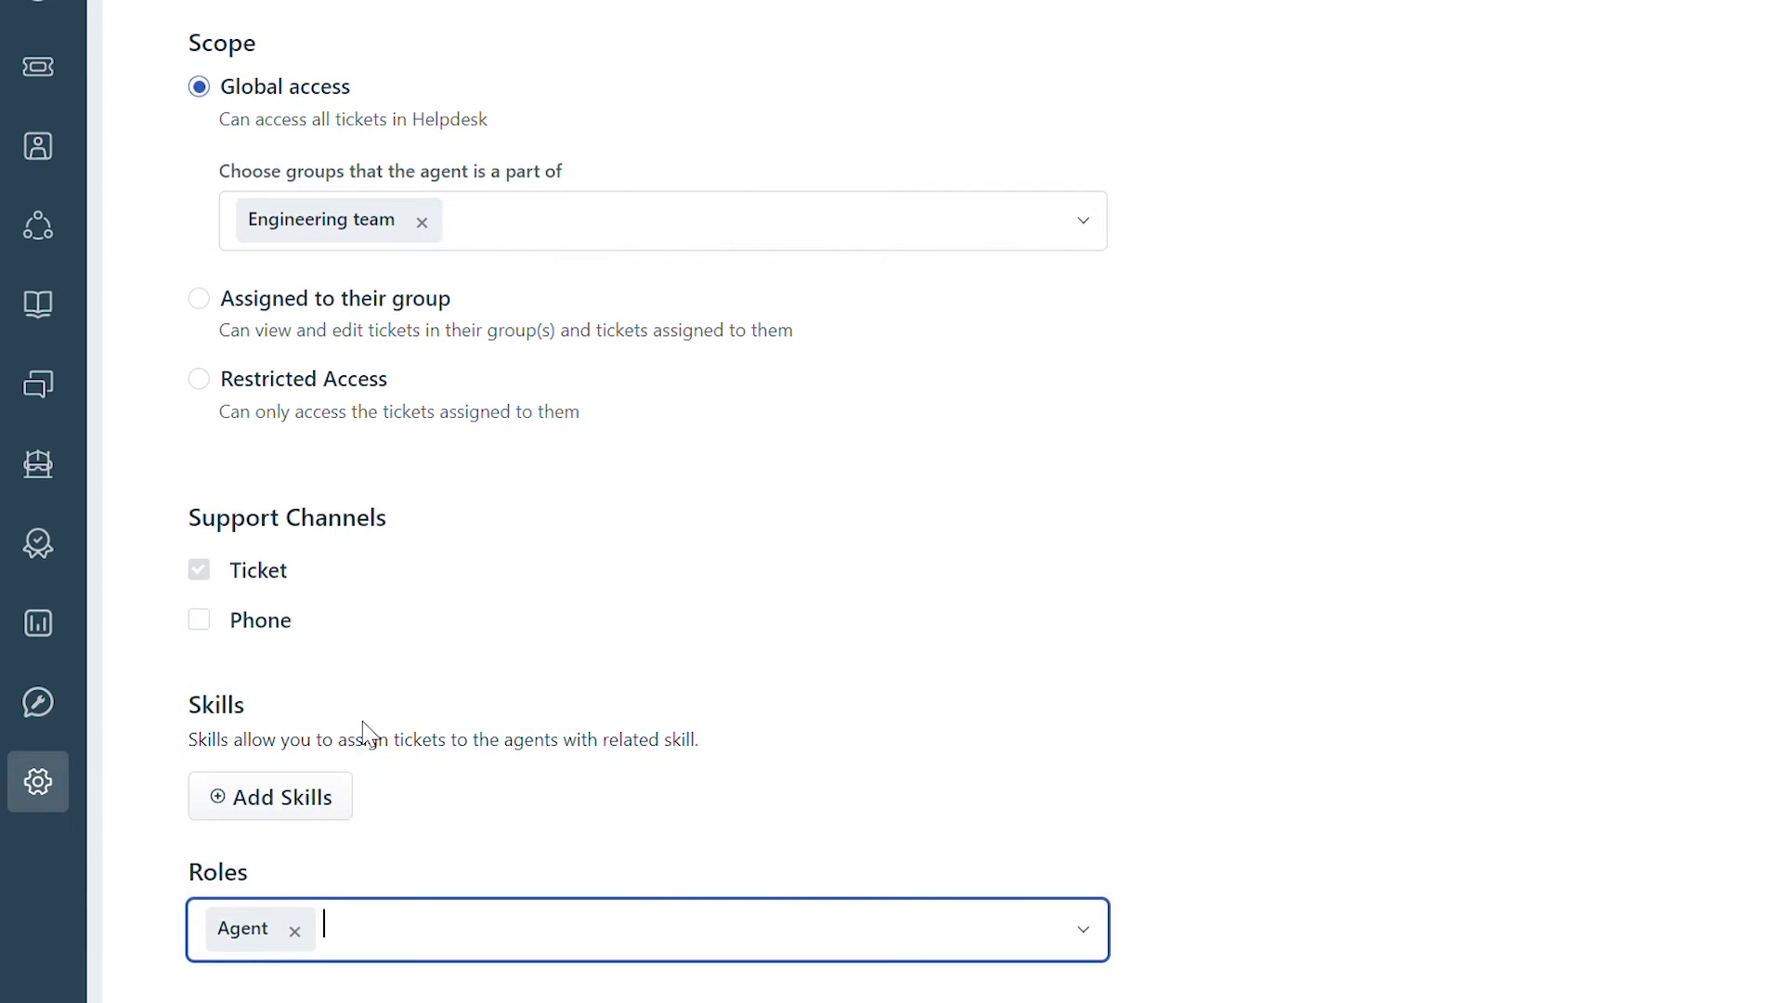
pyautogui.scroll(-2, 304, 982)
pyautogui.click(280, 945)
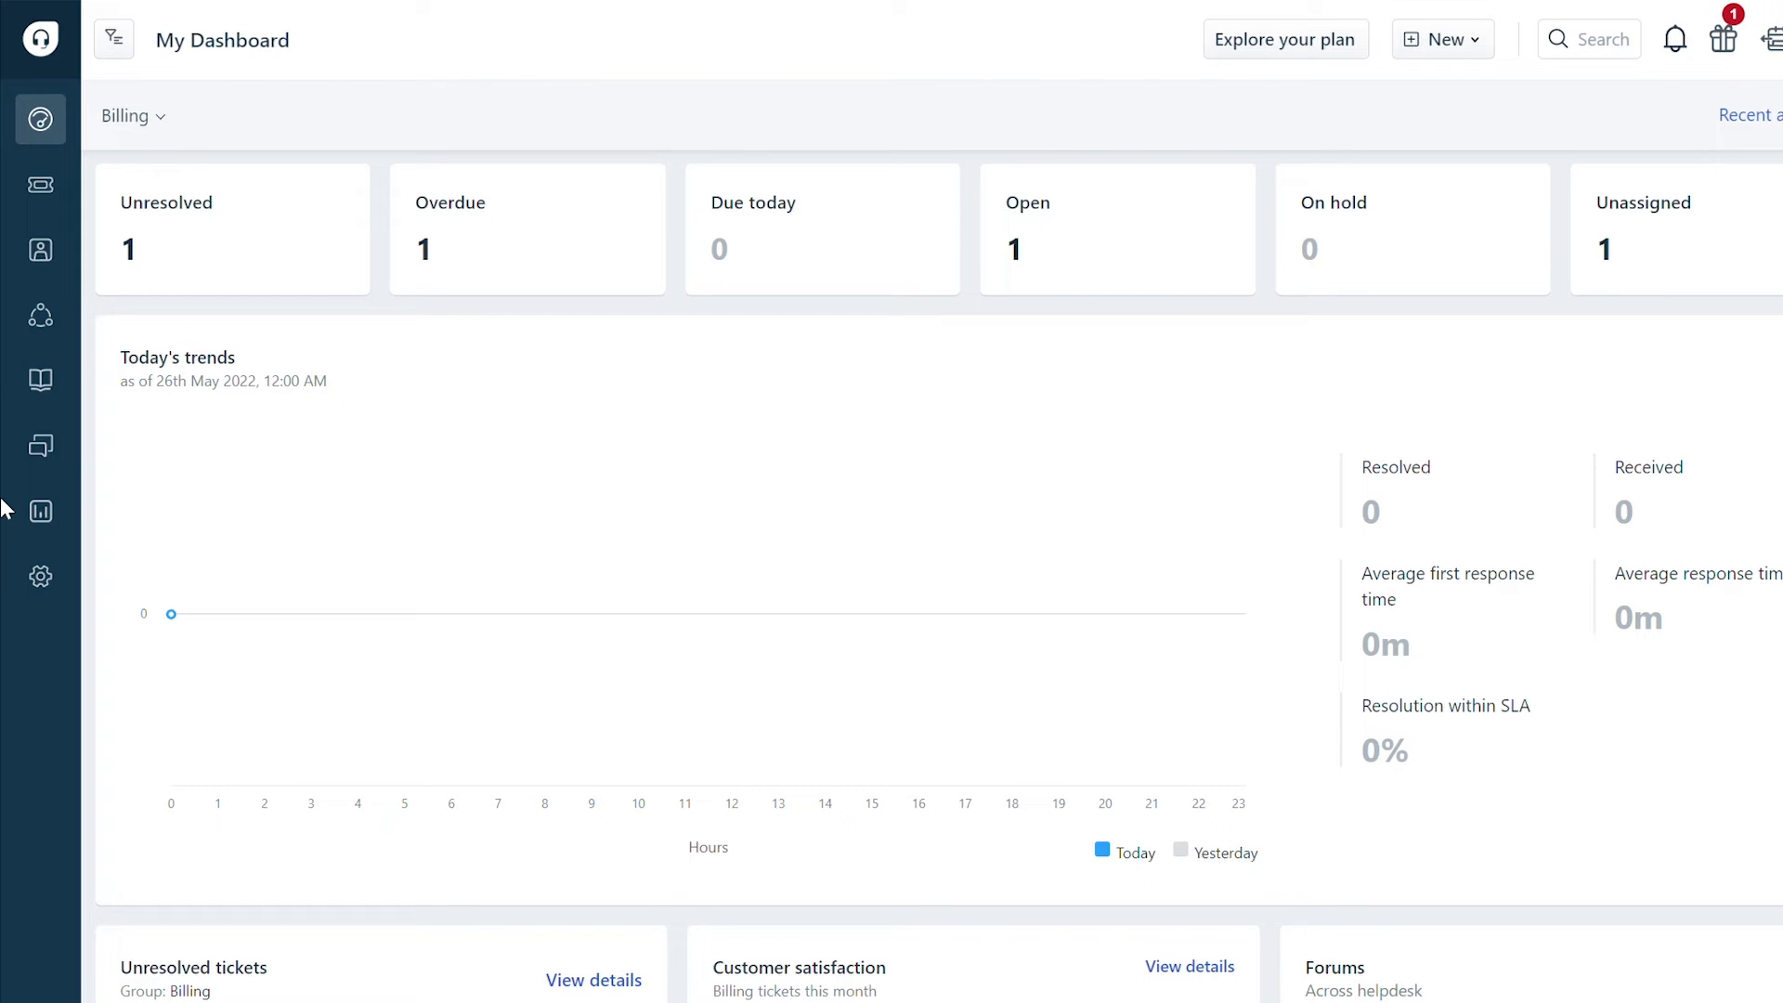
# Try adding a new agent, find all 4 full-time seats used, and go buy more seats
pyautogui.click(41, 576)
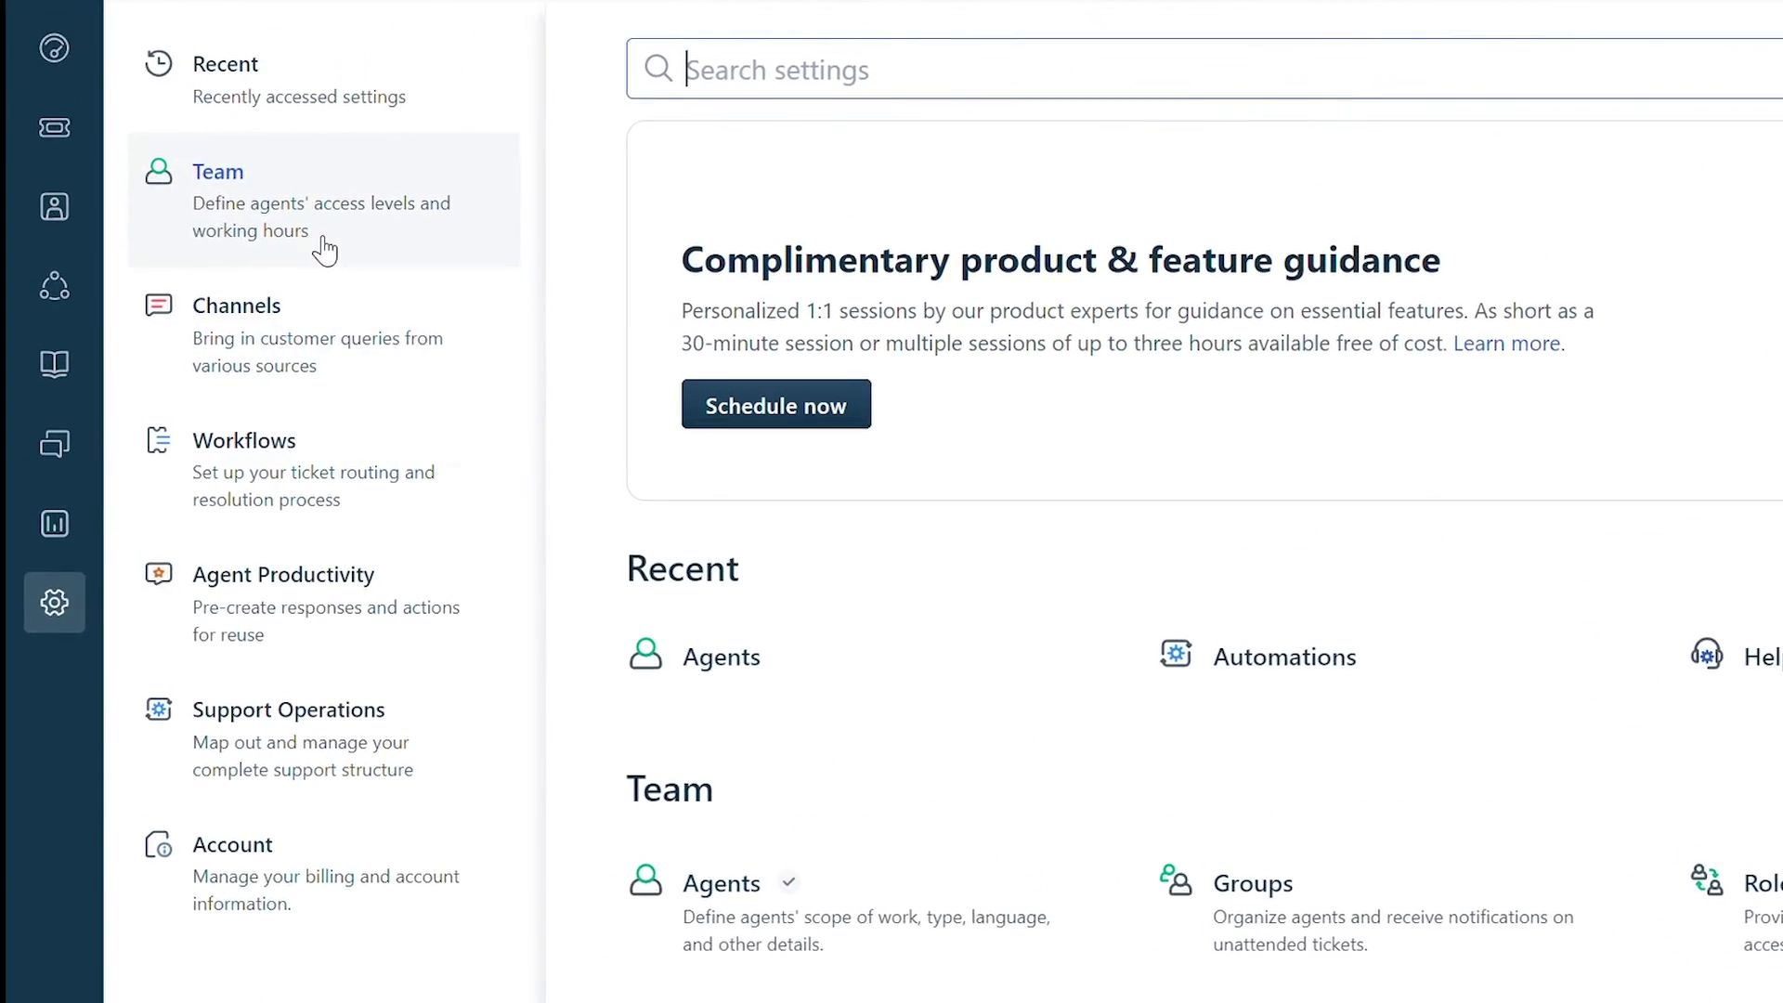
pyautogui.click(325, 249)
pyautogui.click(847, 167)
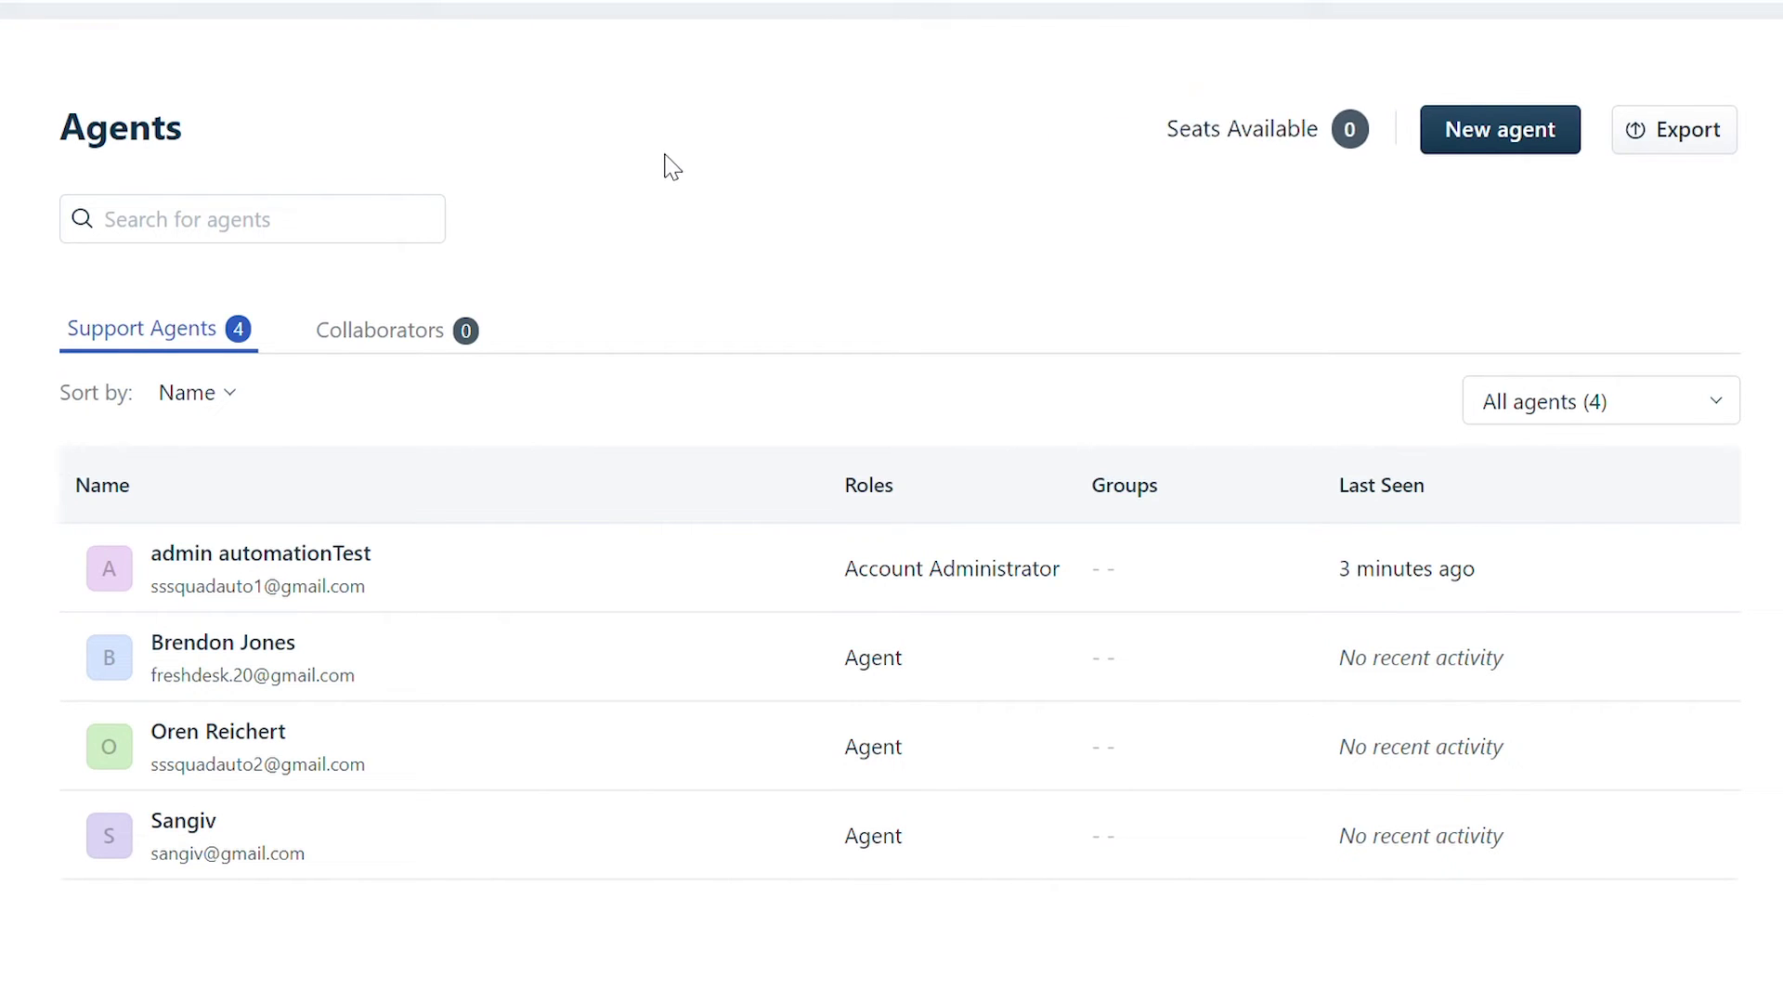
pyautogui.click(1527, 131)
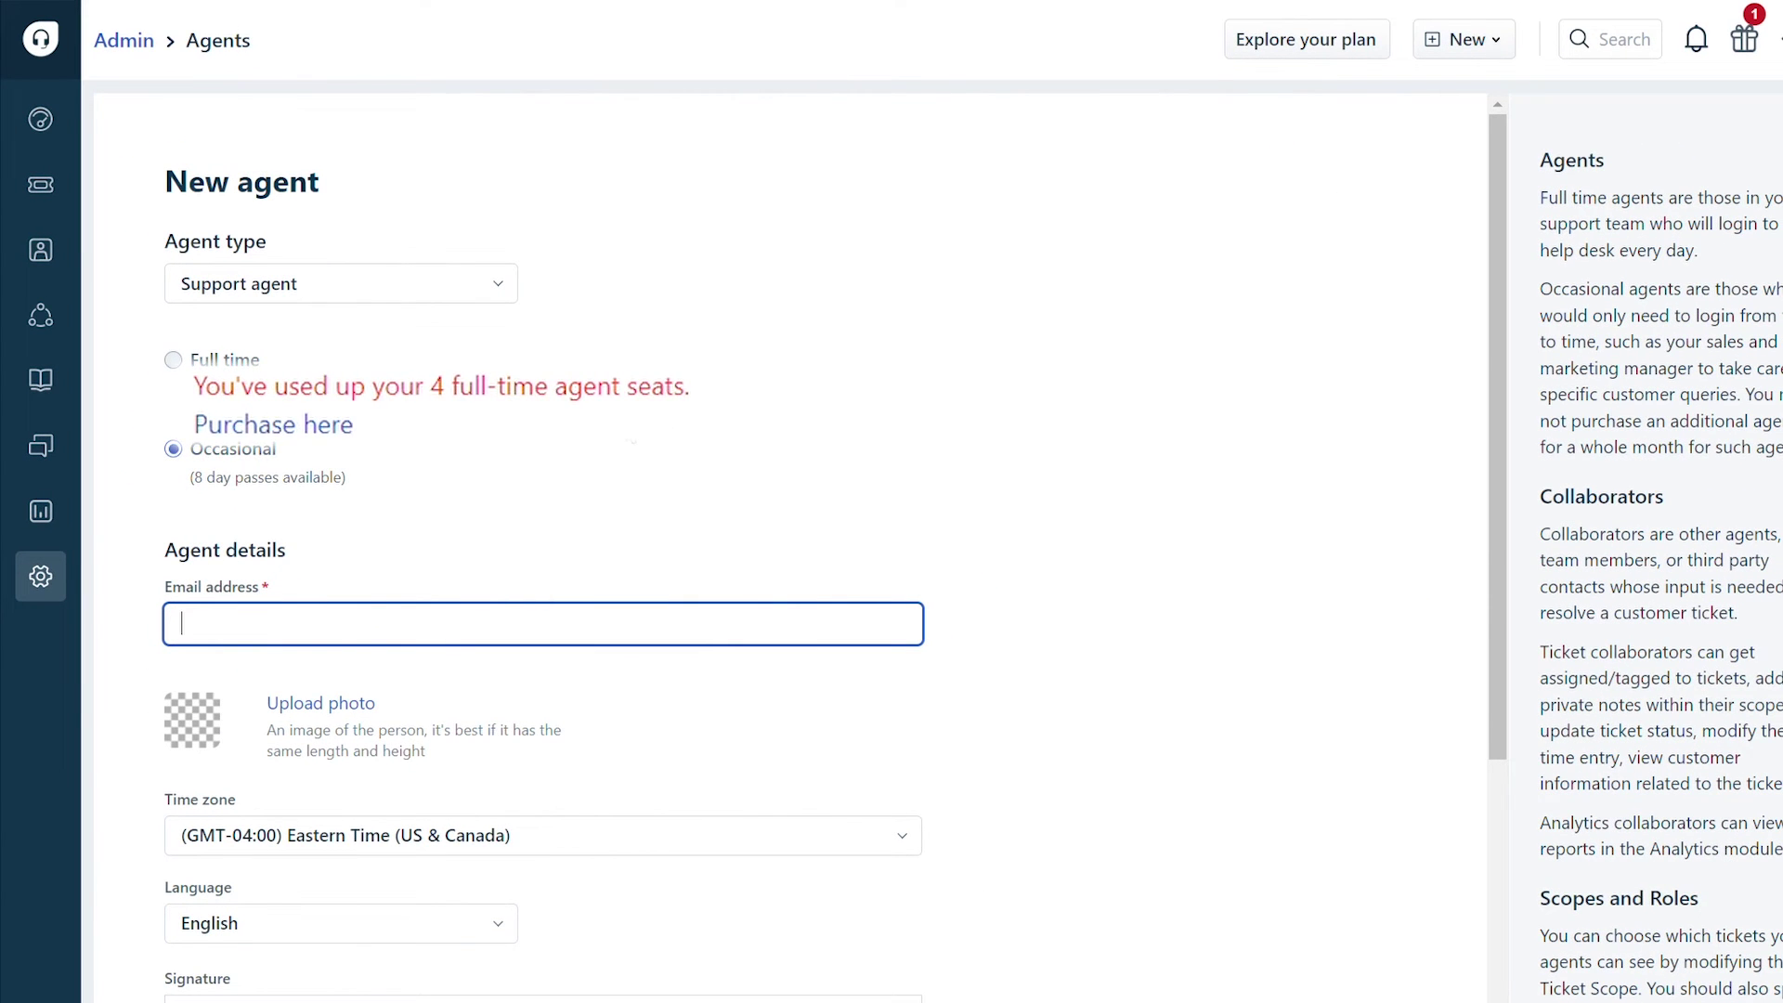
pyautogui.click(265, 412)
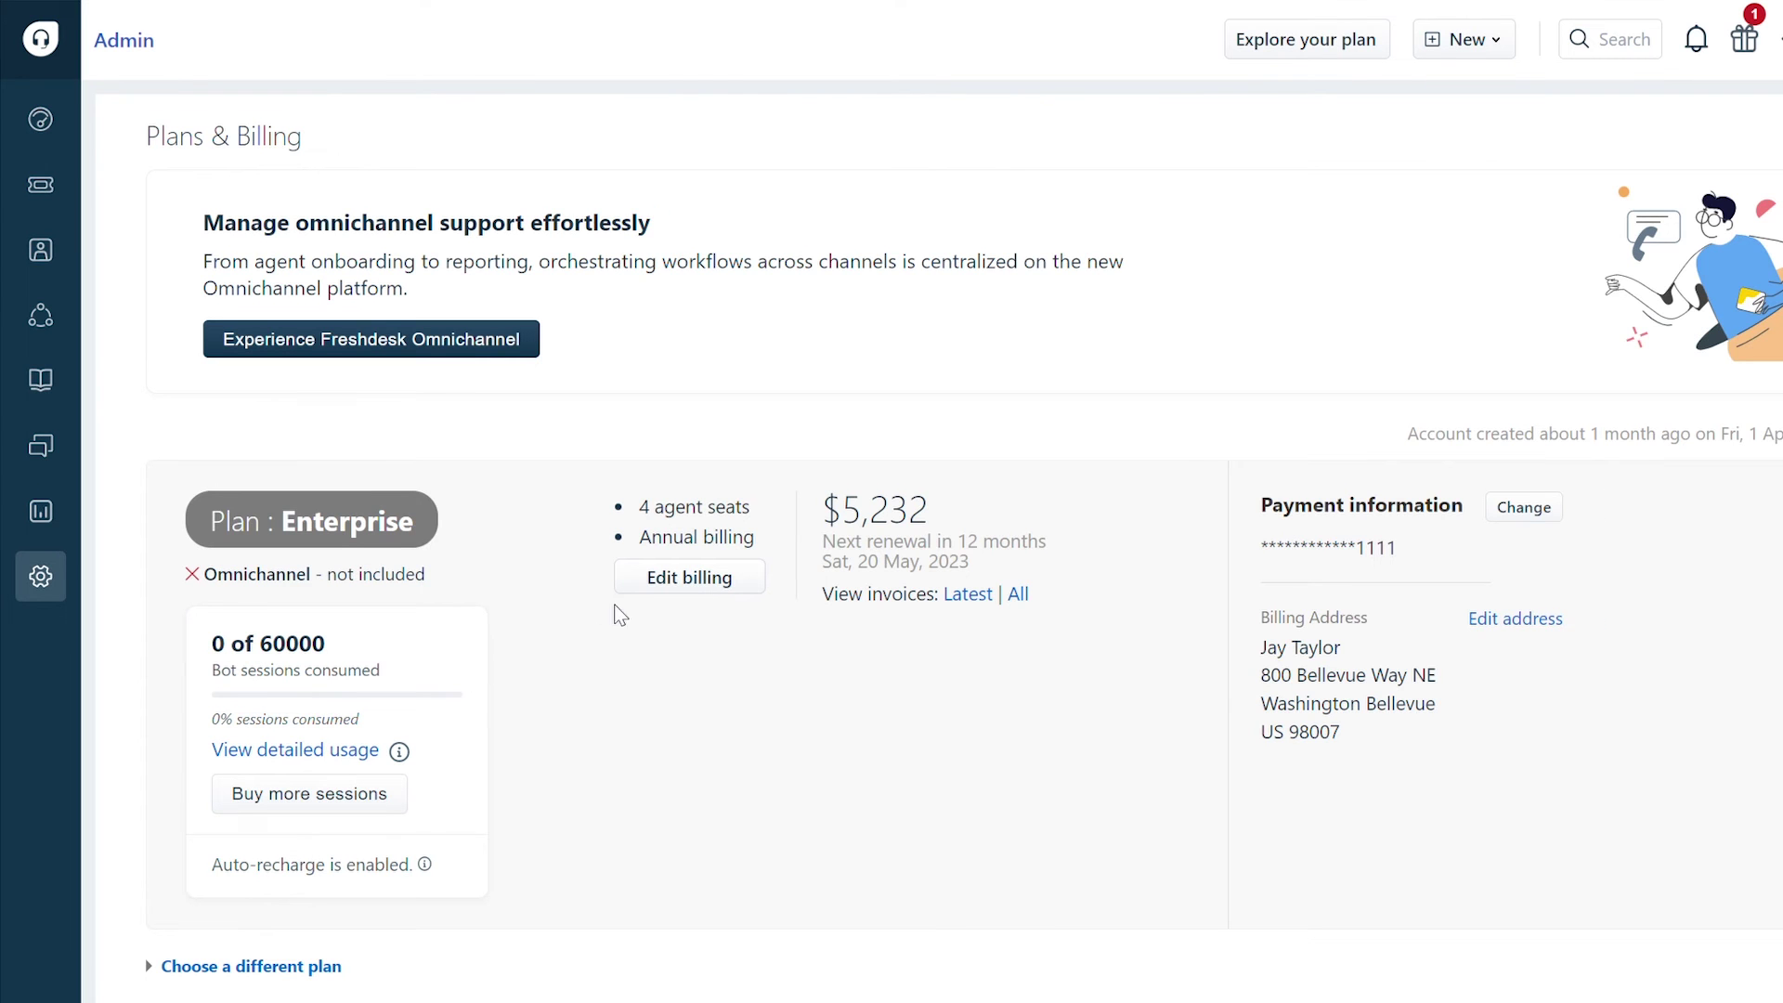
# Change the Enterprise plan's agent seats from 4 to 5 ($6,540 annually) and update the plan
pyautogui.click(689, 578)
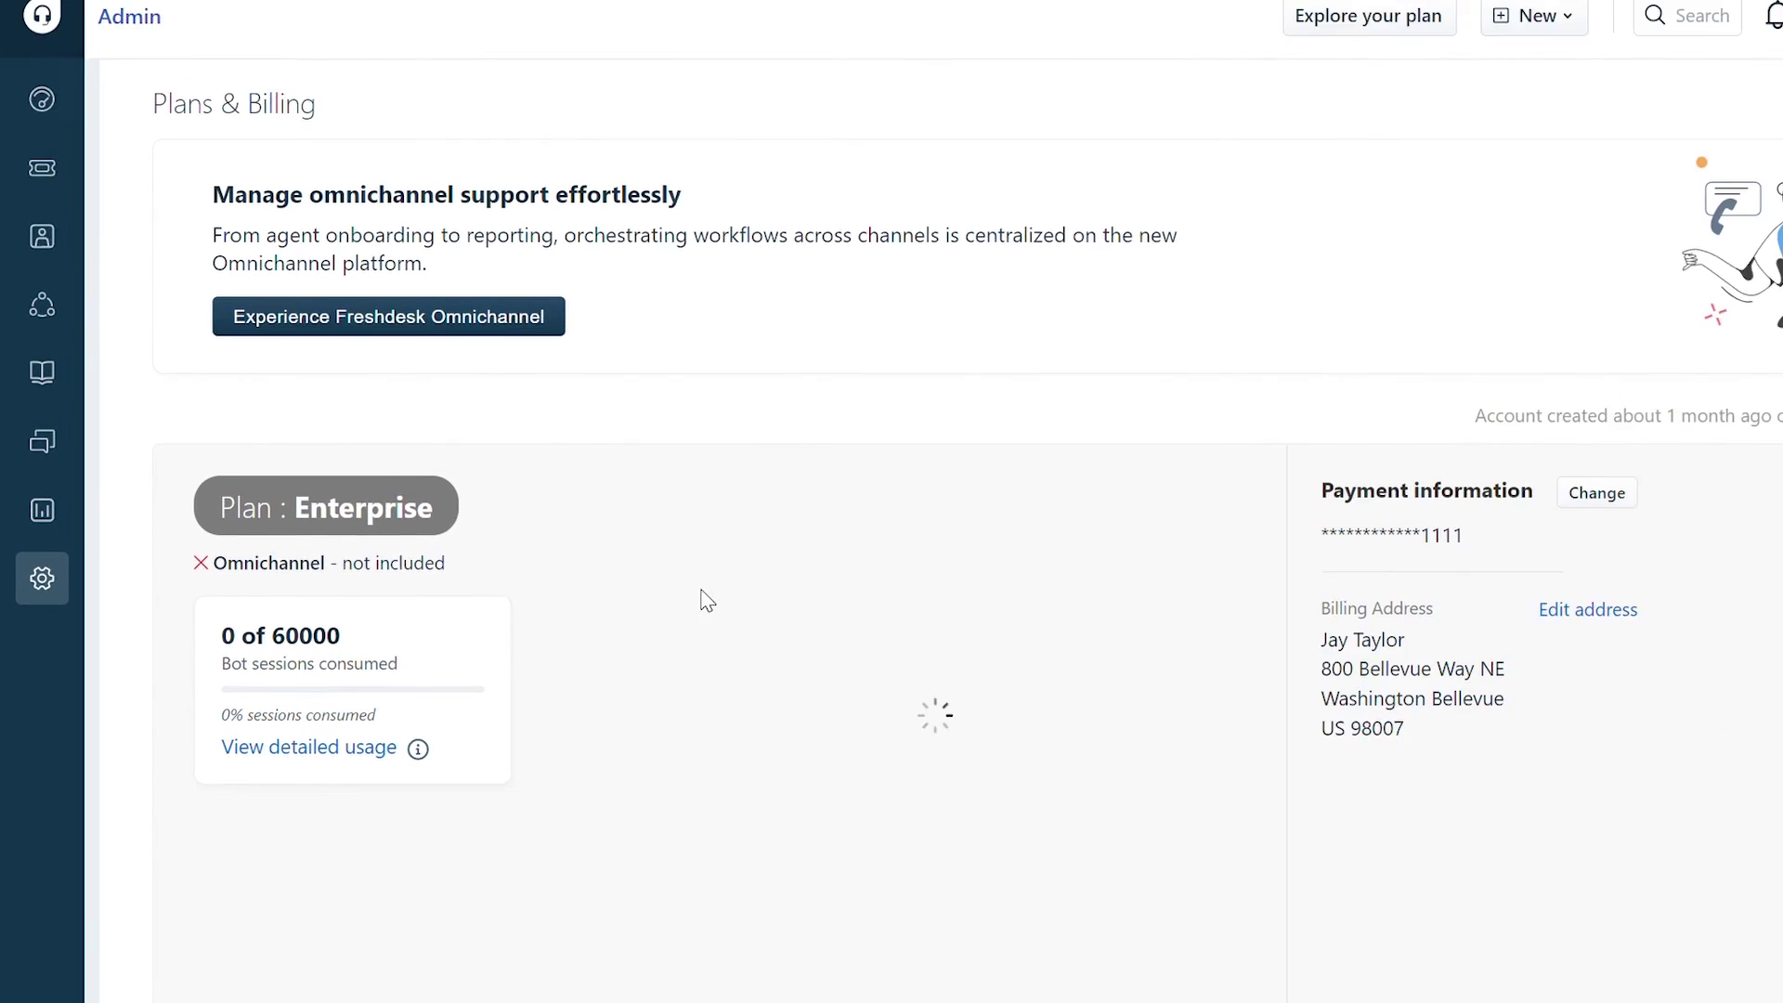
pyautogui.press('BackSpace')
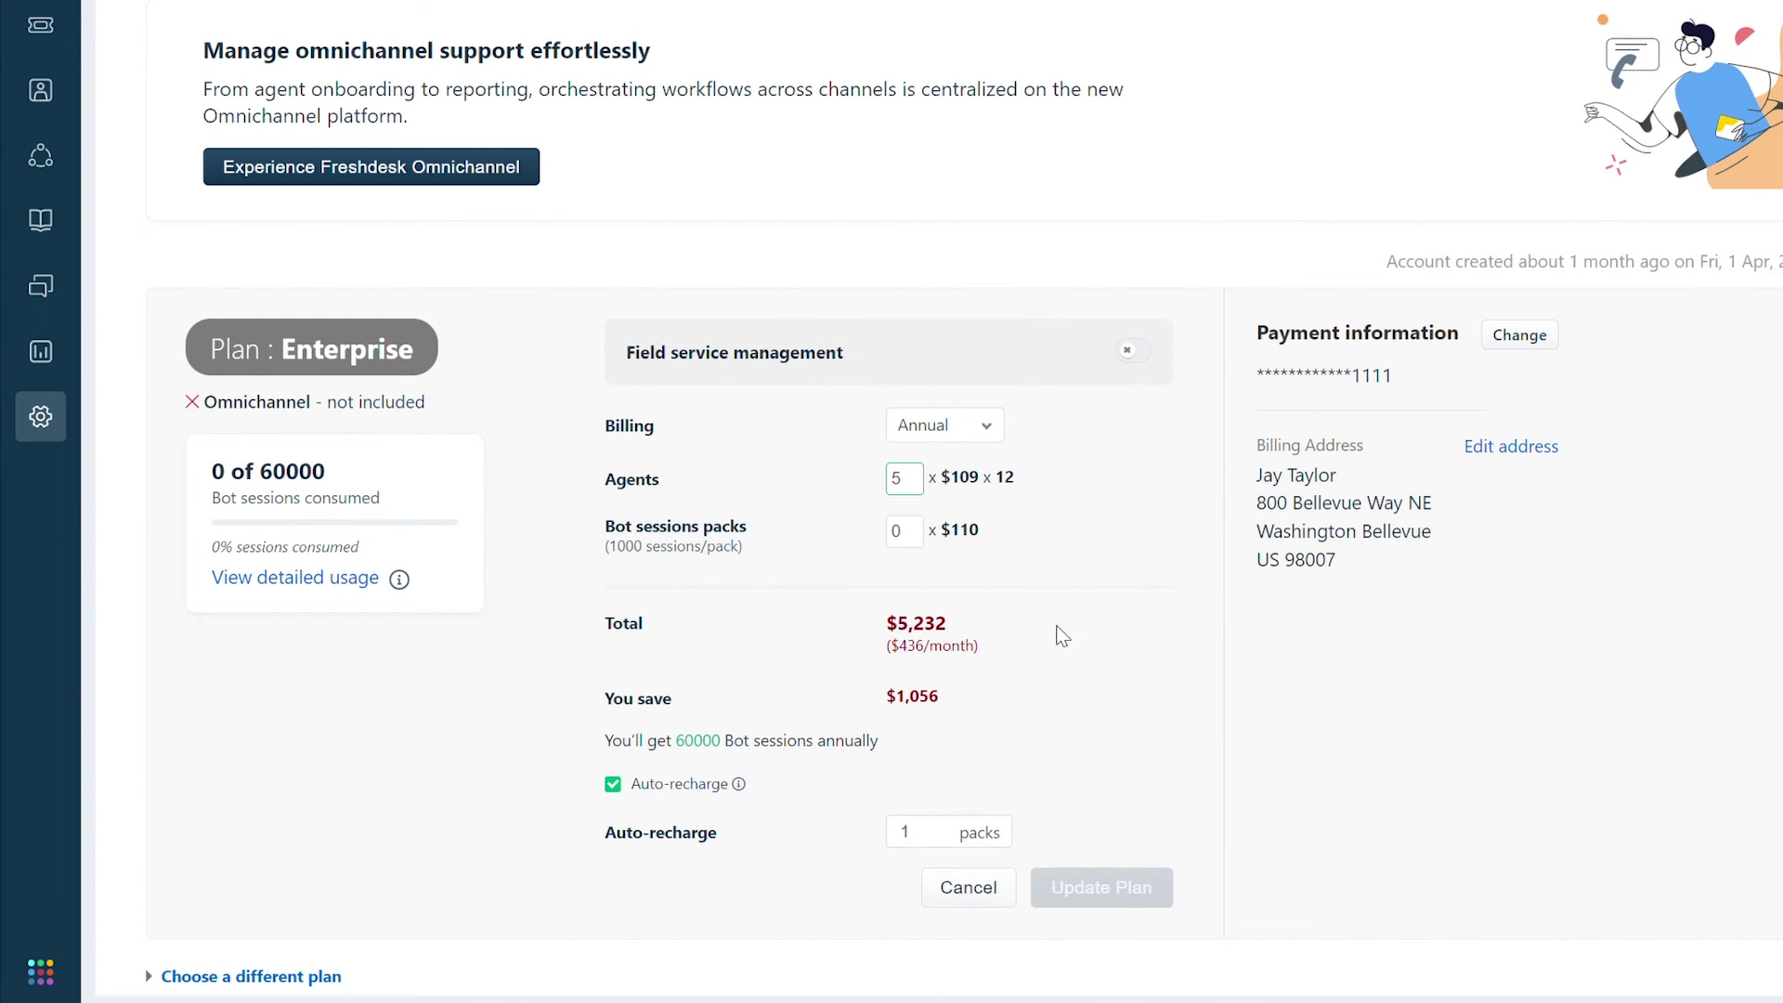
pyautogui.scroll(-1, 1056, 633)
pyautogui.click(940, 830)
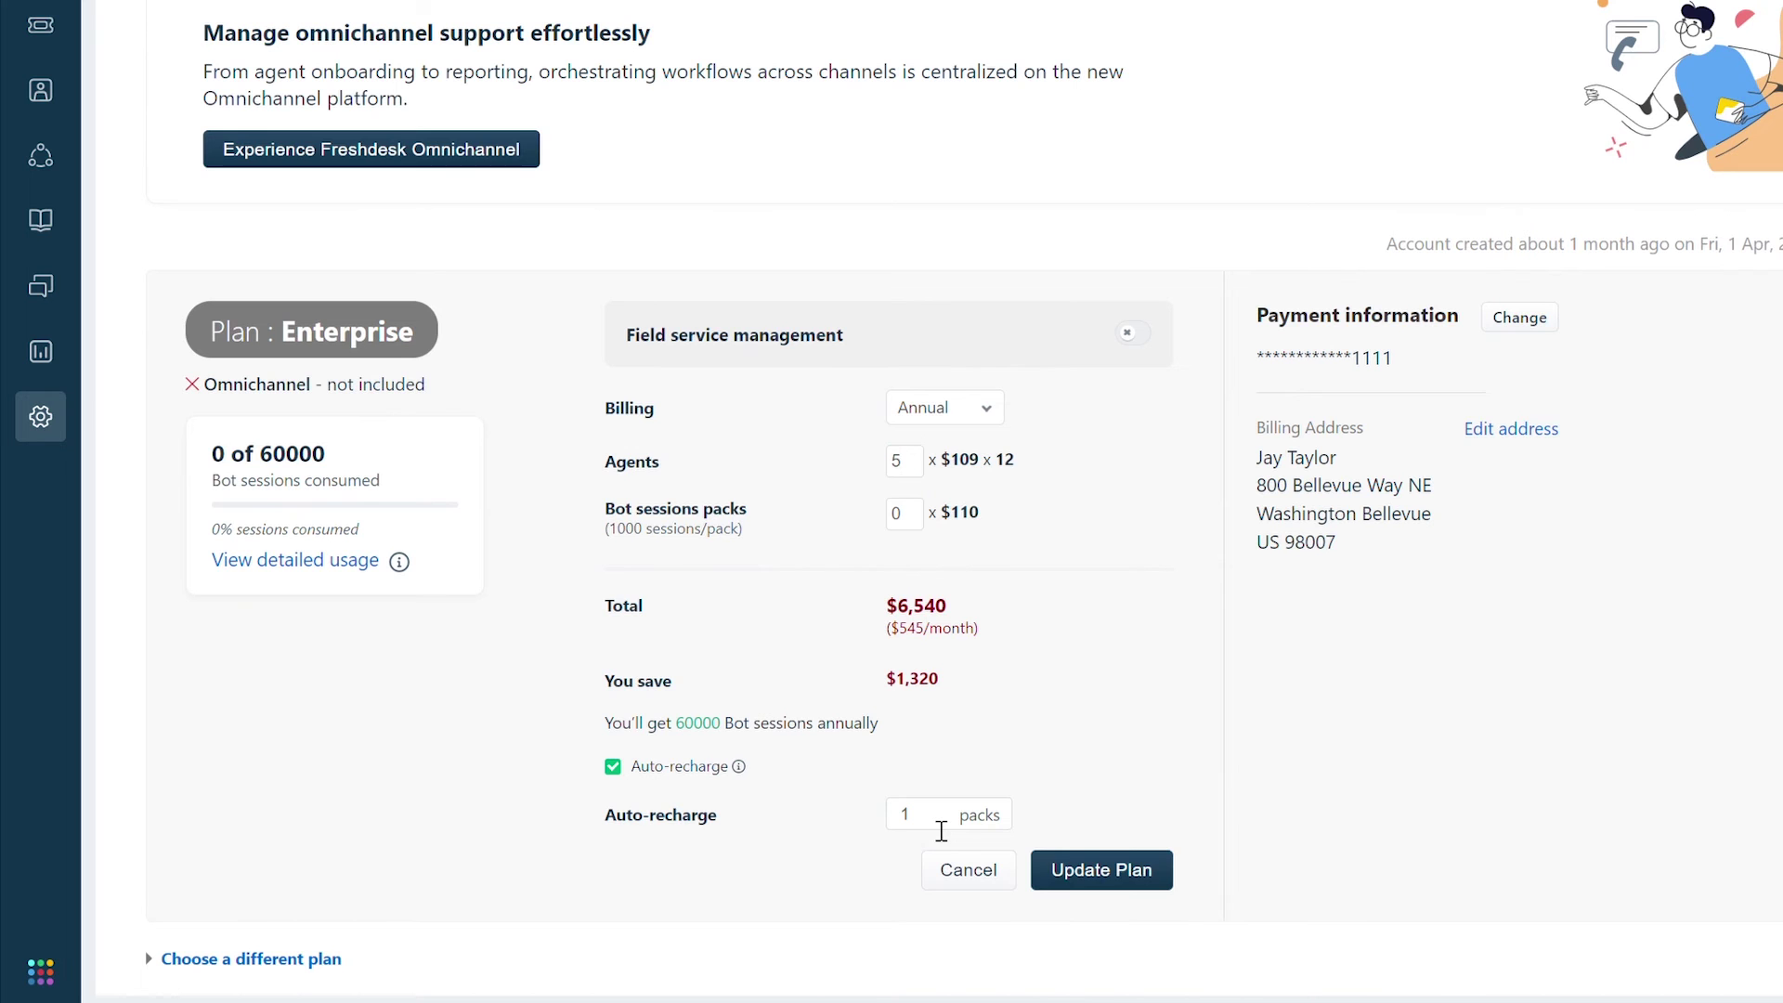
pyautogui.click(1113, 873)
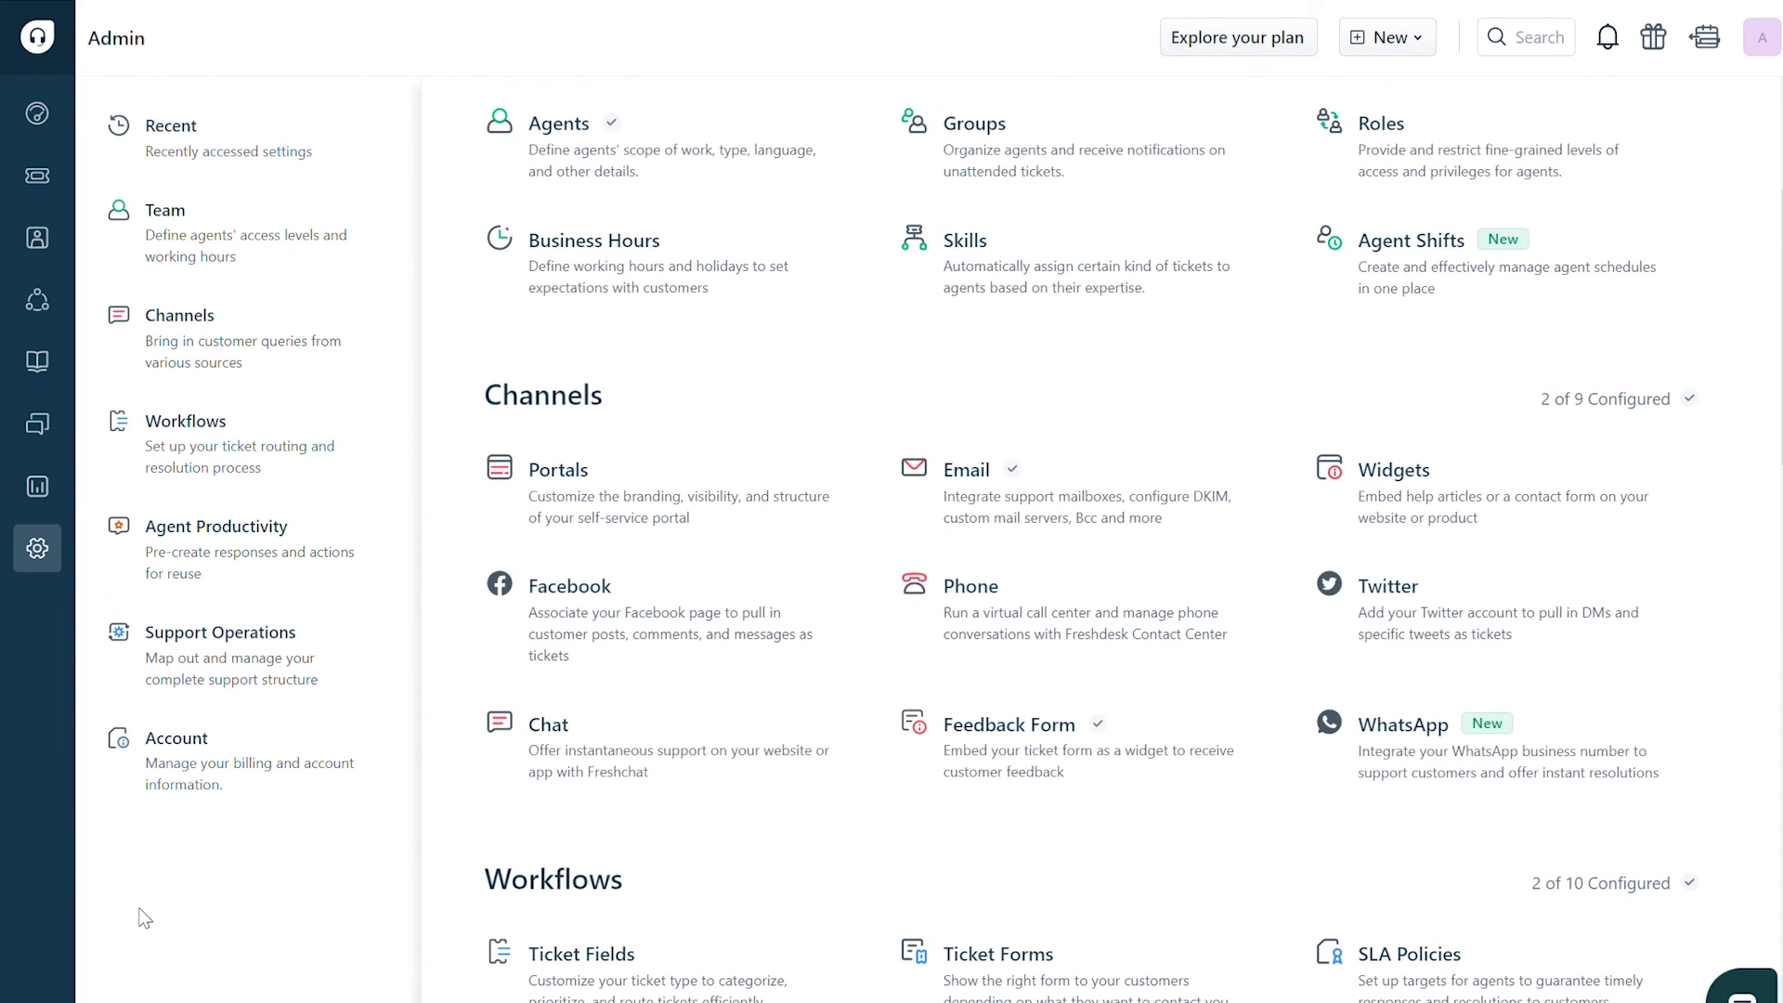
# Buy a 10 Day Pass Pack for $160 under Account > Day Passes, reaching 18 passes
pyautogui.click(179, 788)
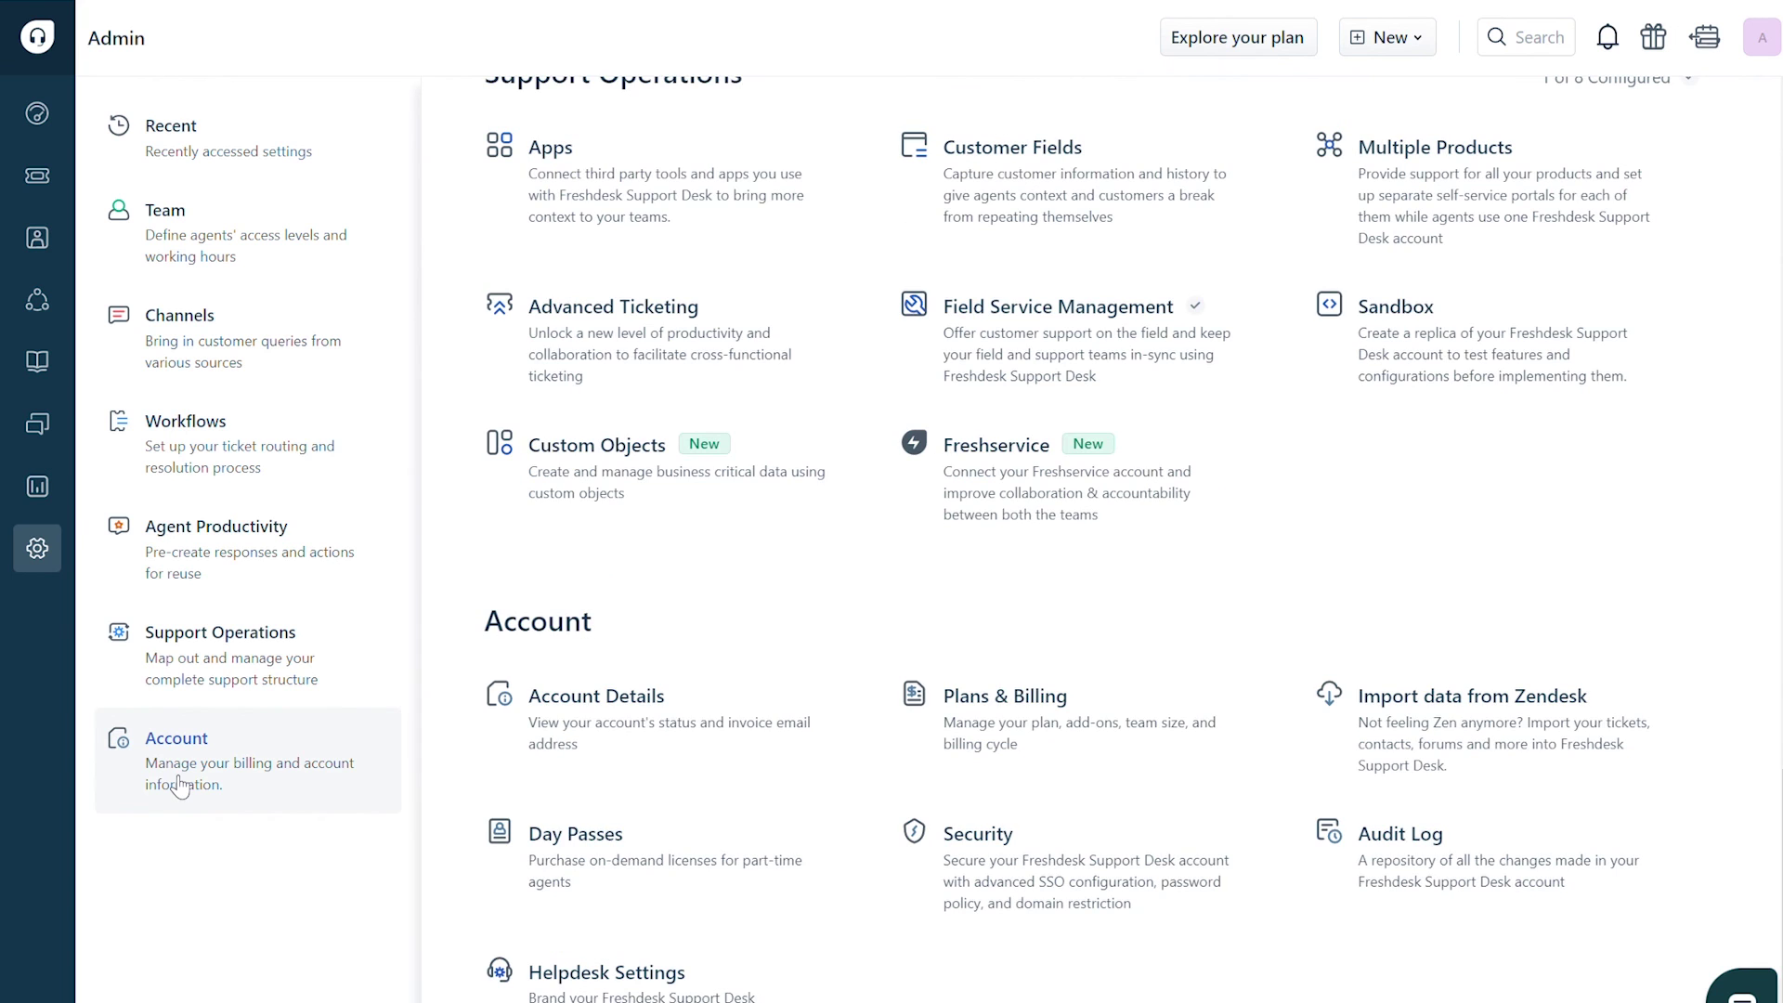
pyautogui.click(548, 834)
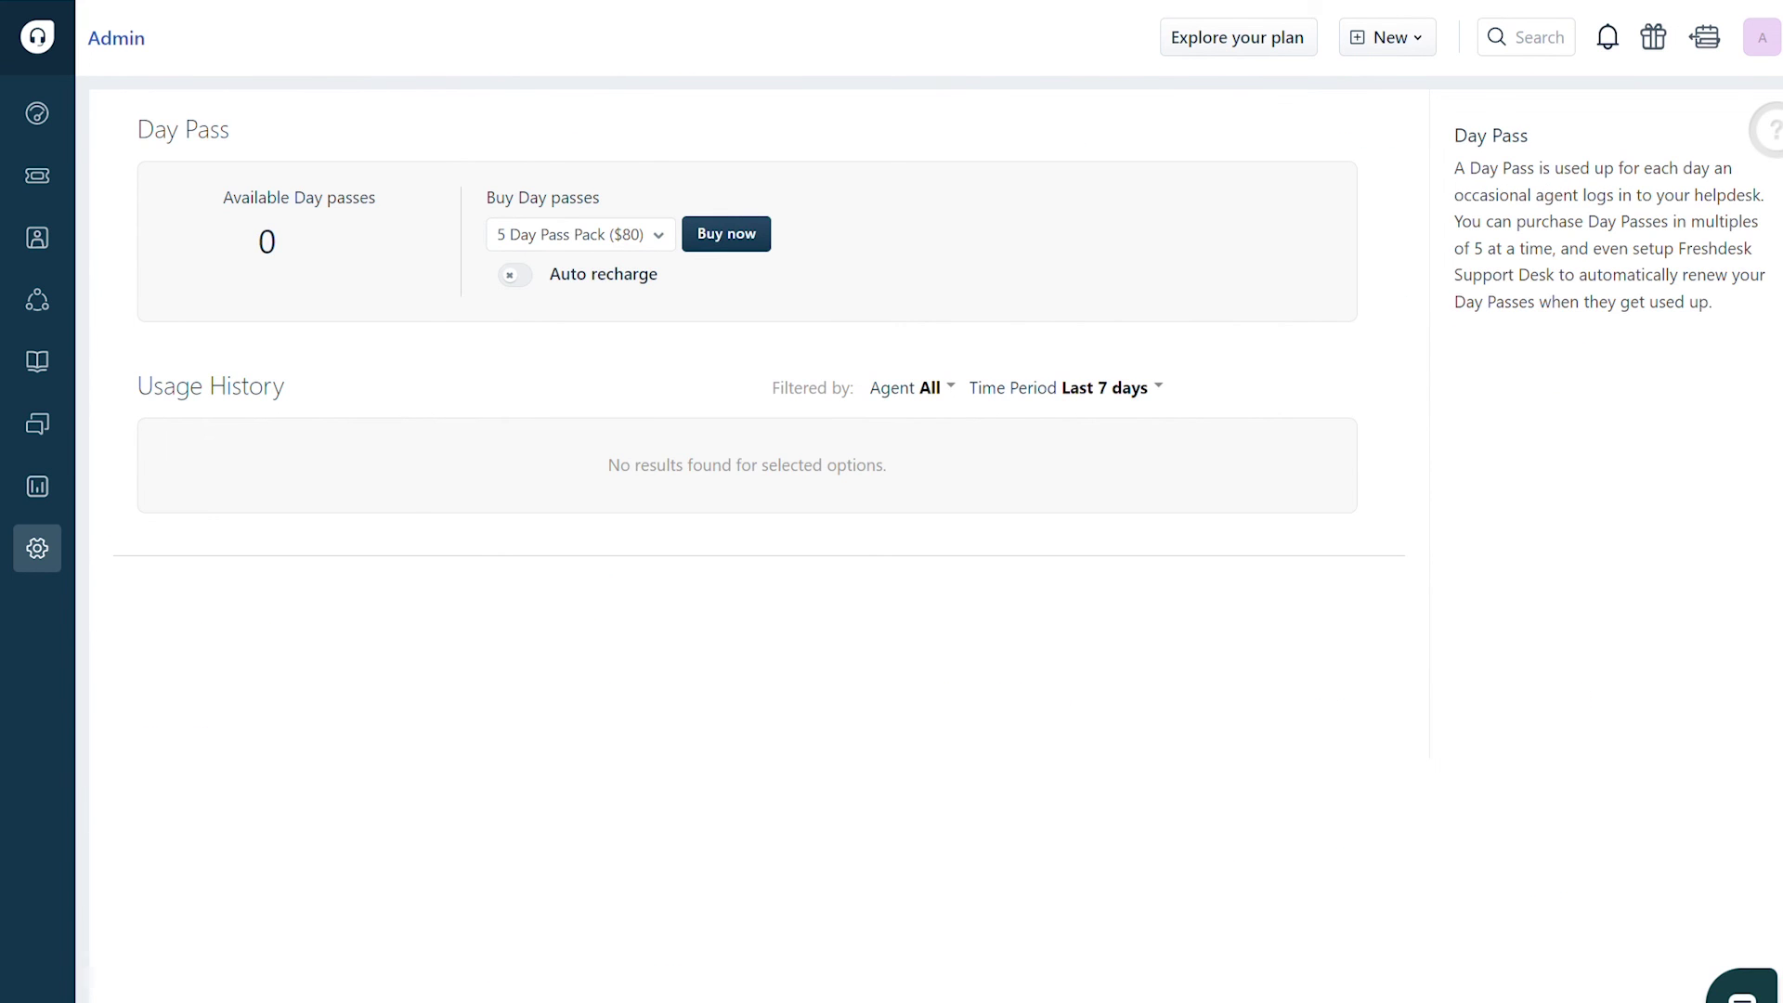
pyautogui.click(659, 234)
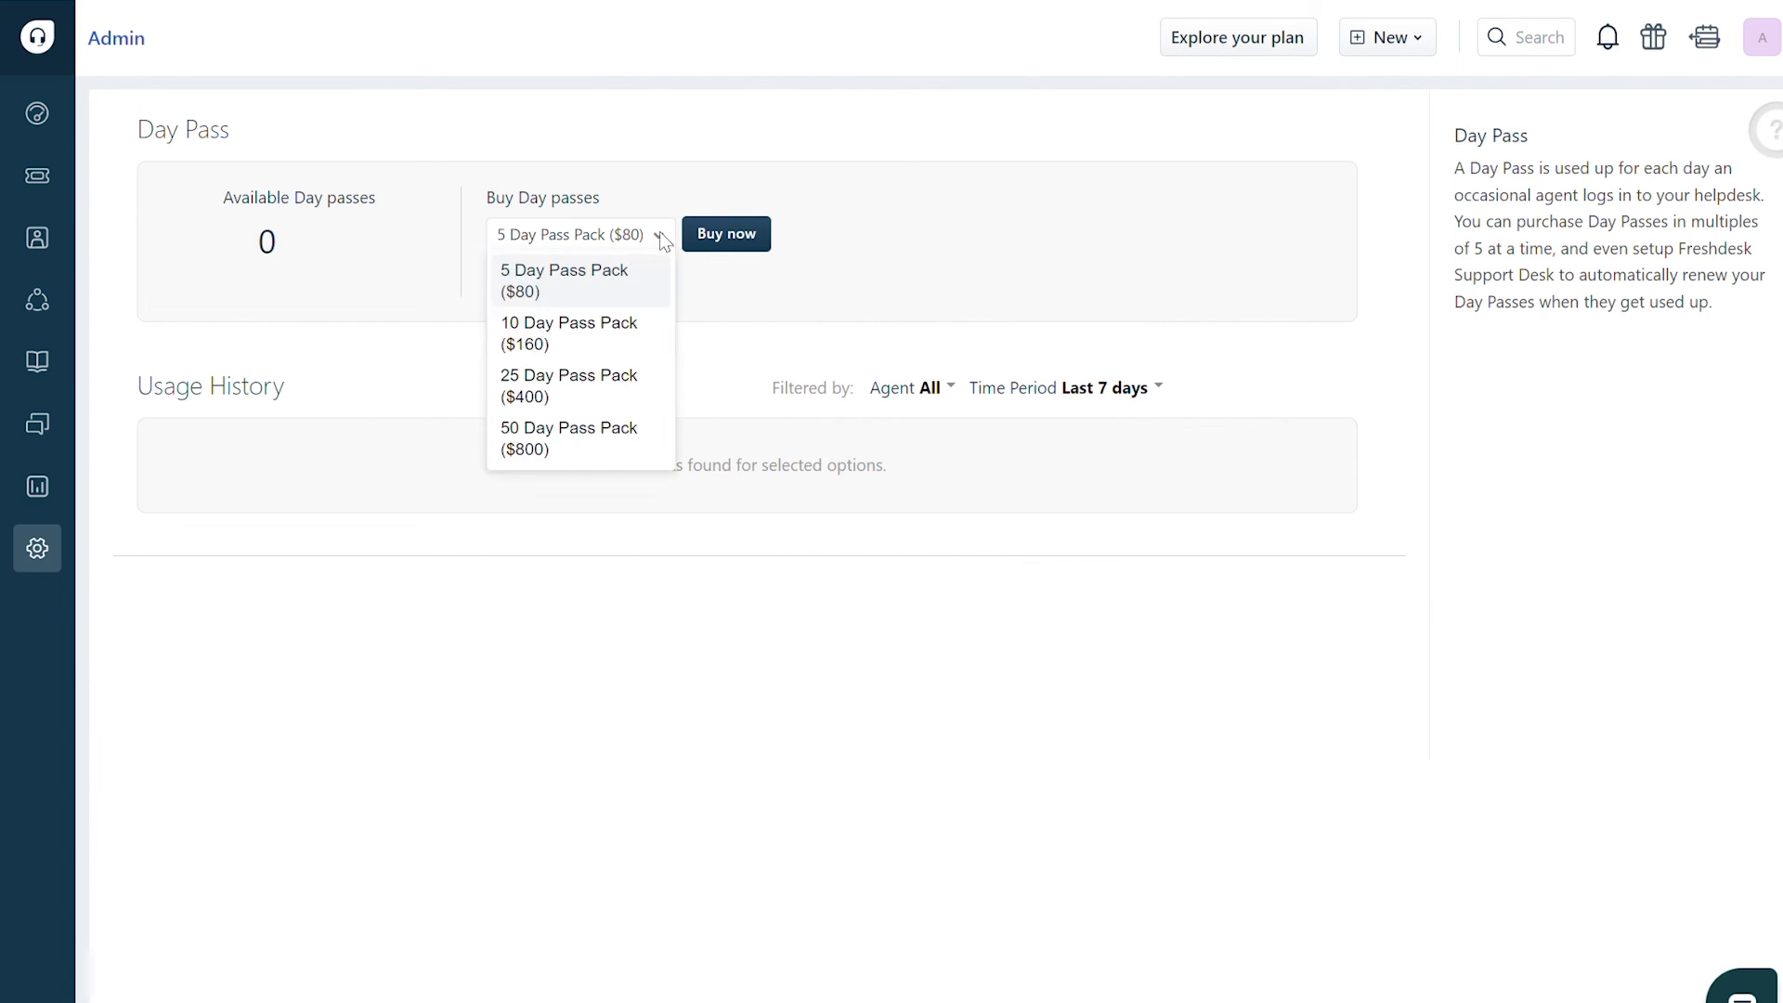
pyautogui.click(647, 337)
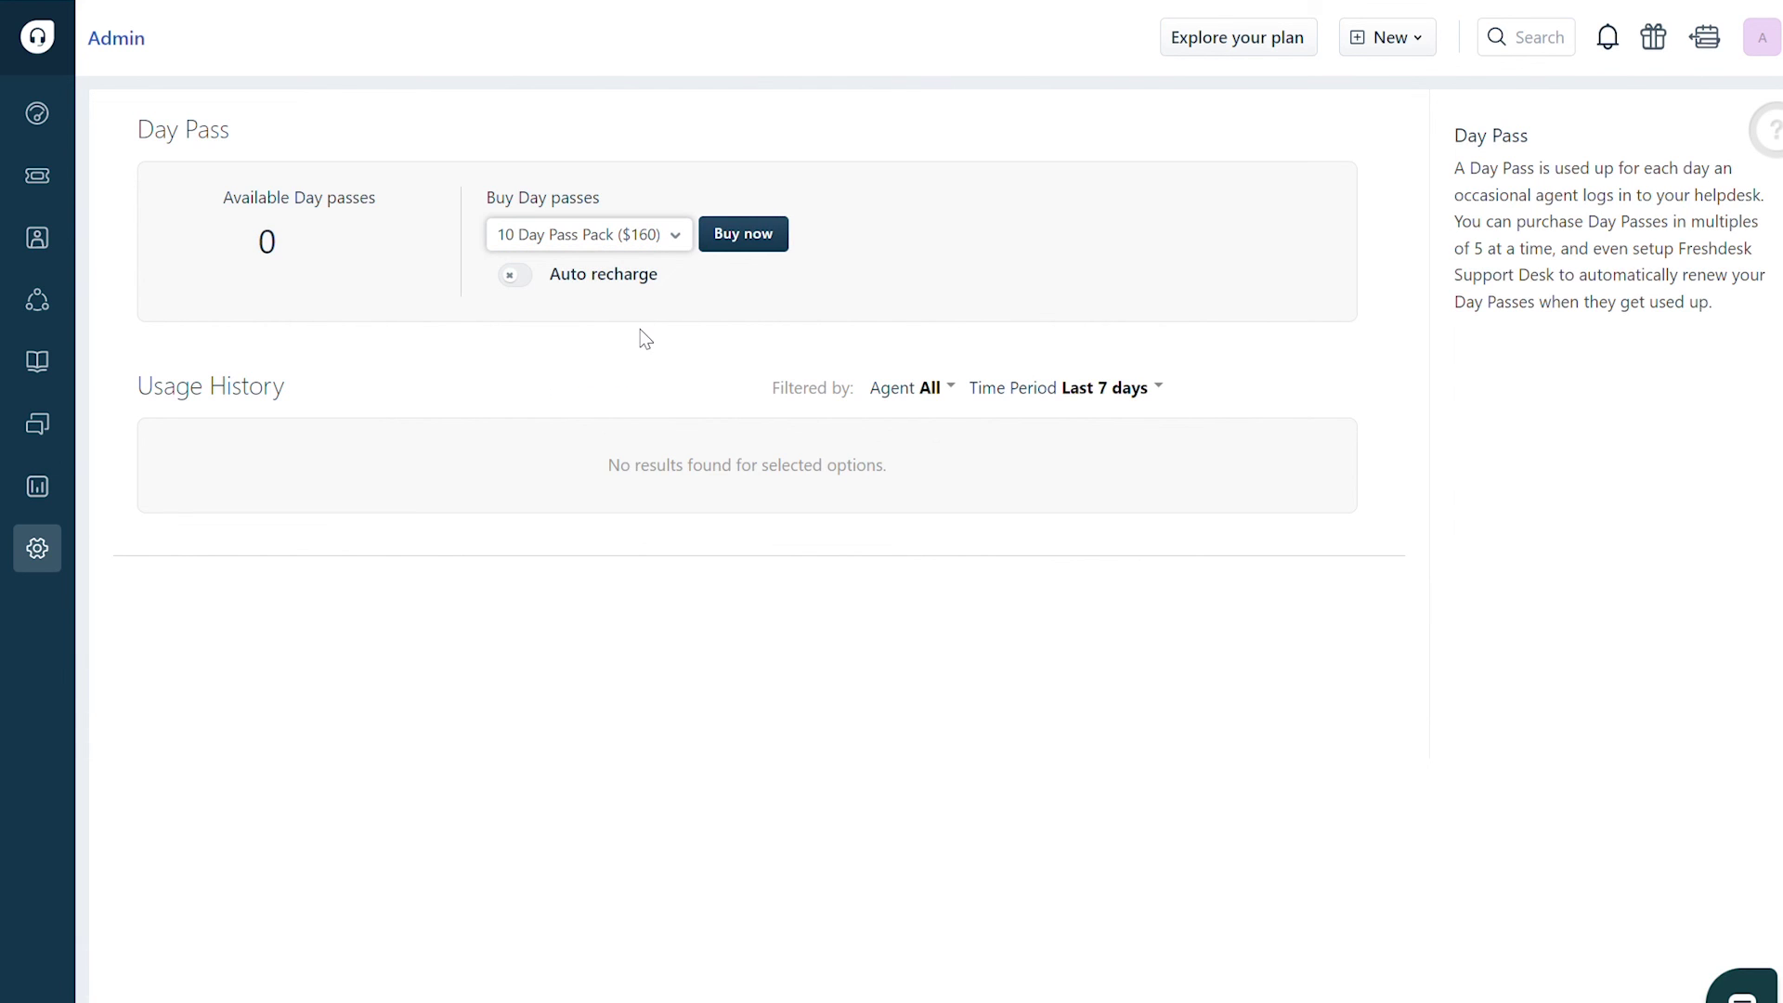
pyautogui.click(783, 247)
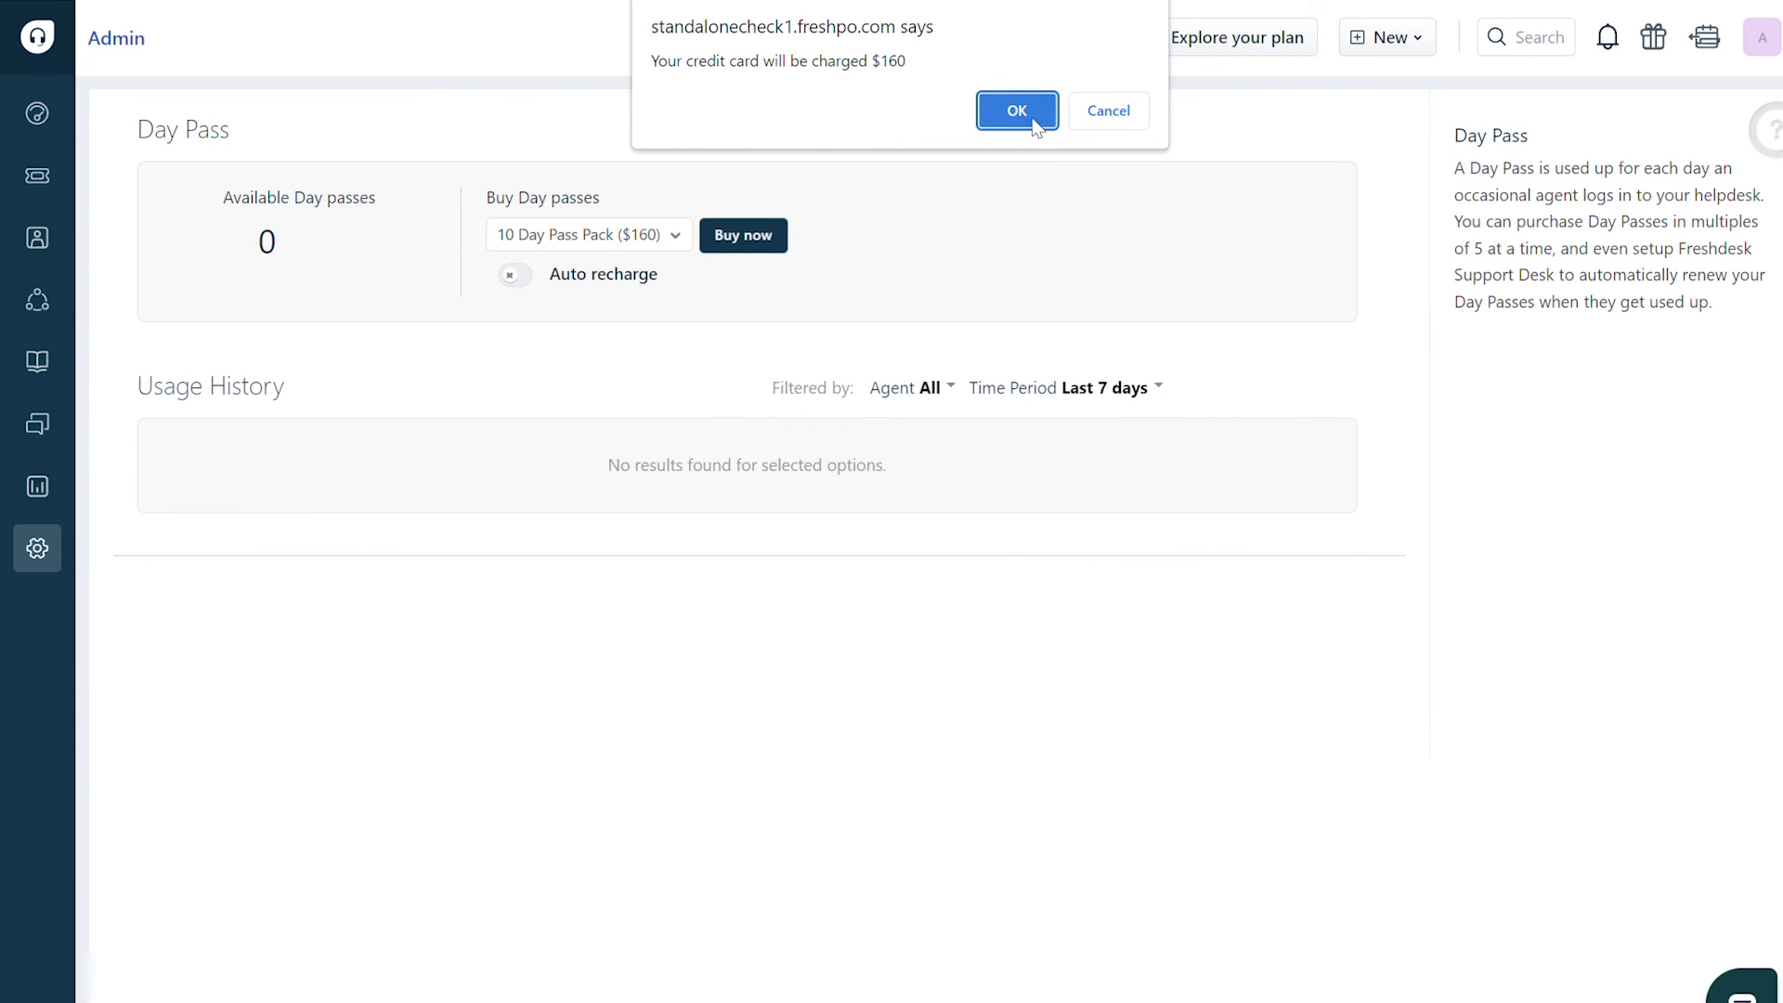
pyautogui.click(1032, 119)
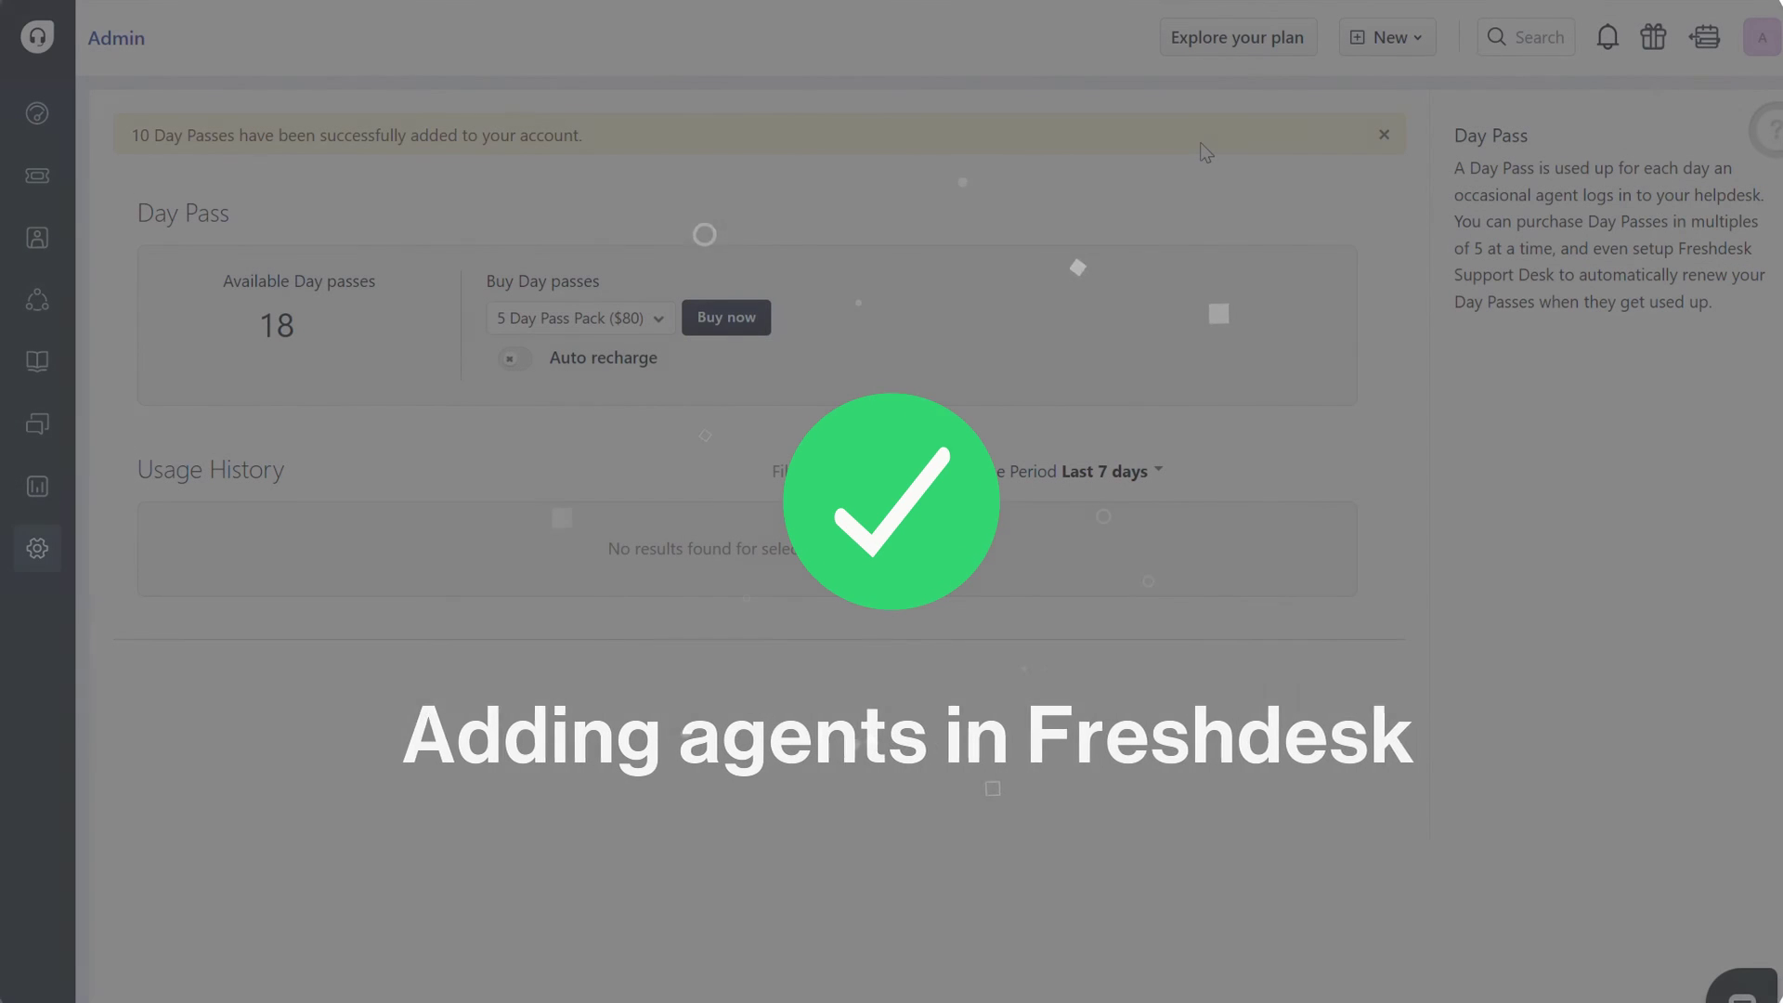